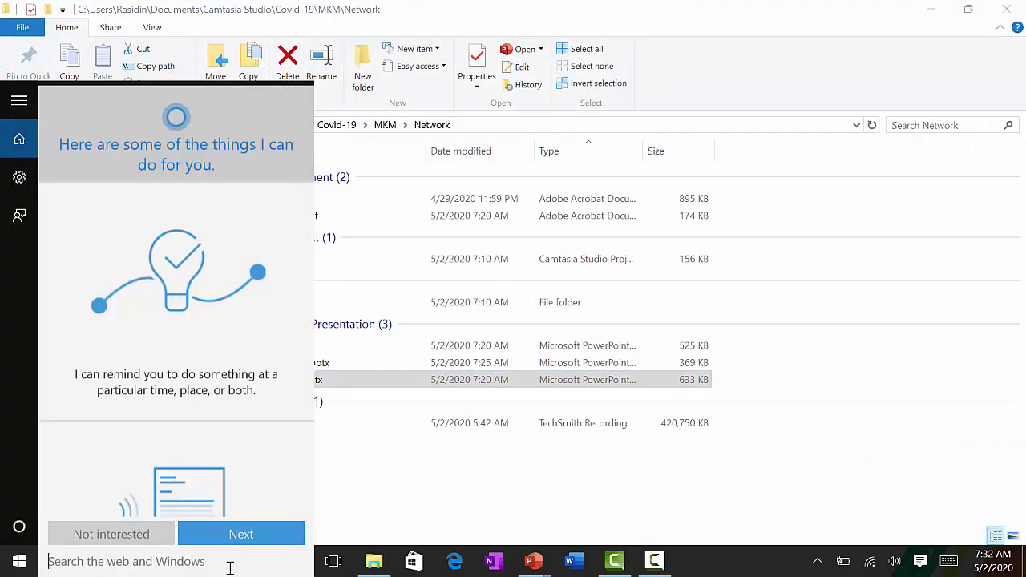
Open POM-QM for Windows and start a new Shortest Route data set in the Networks module
text(qm)
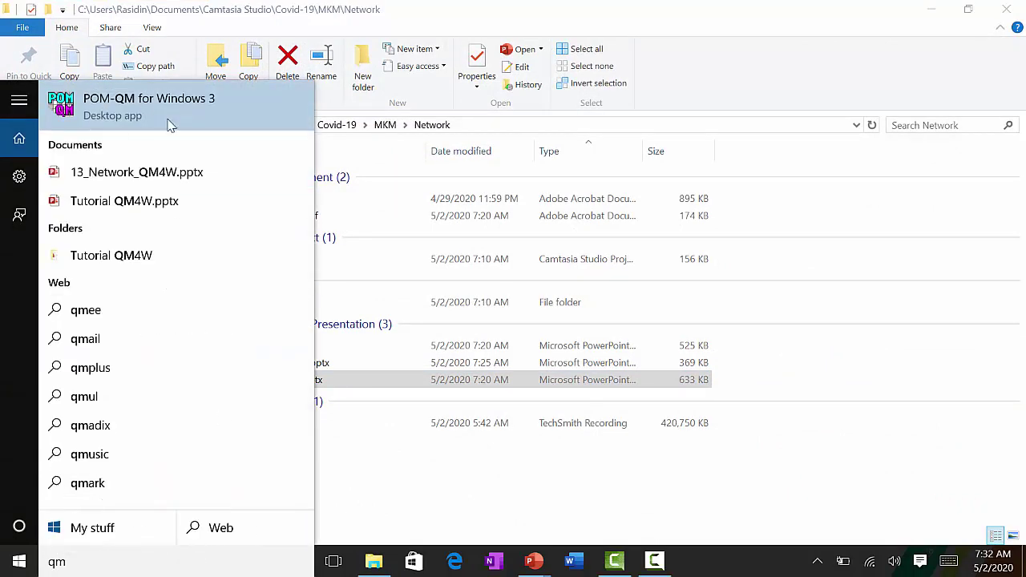
click(169, 120)
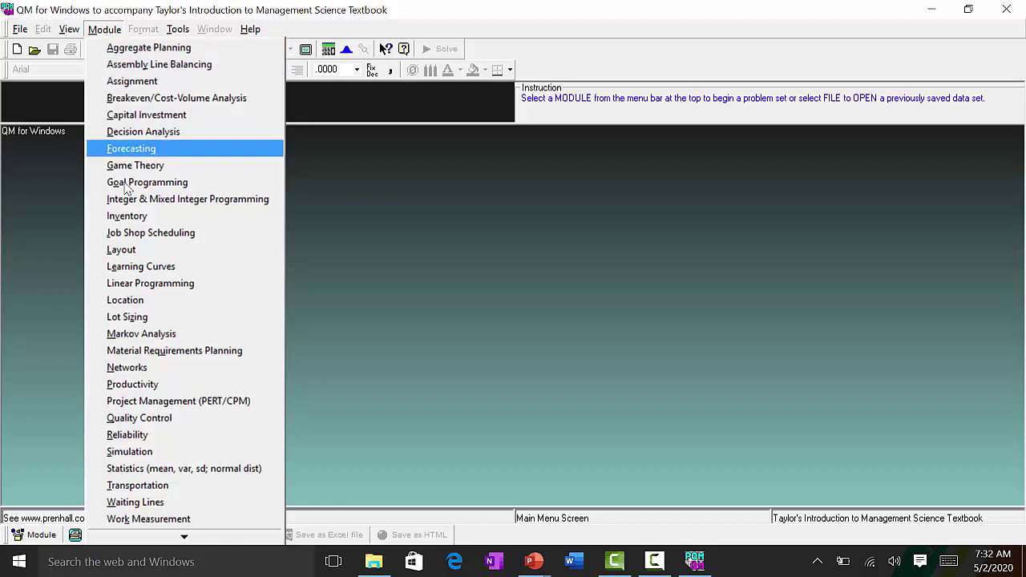
click(165, 367)
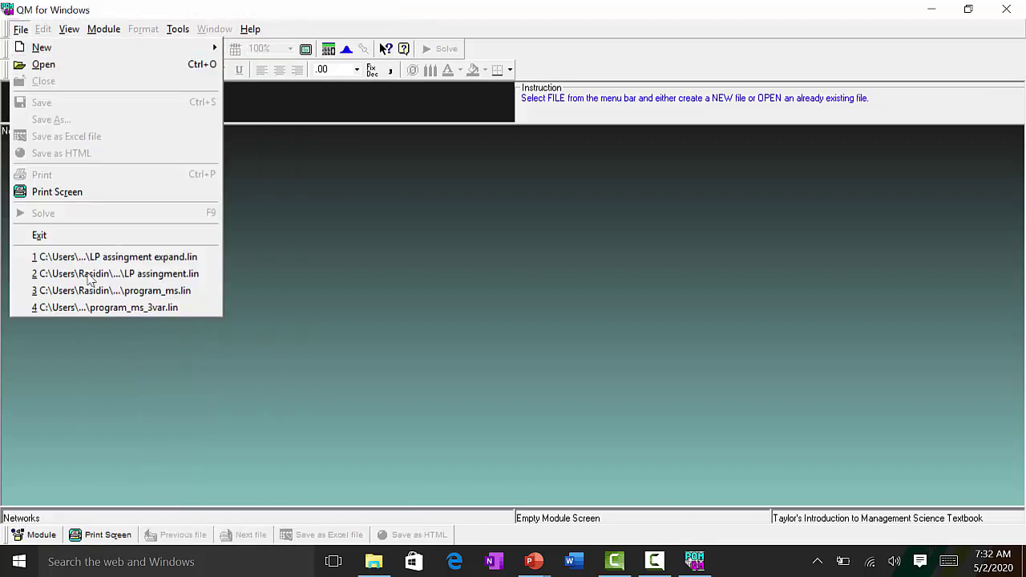
mouse_move(60, 50)
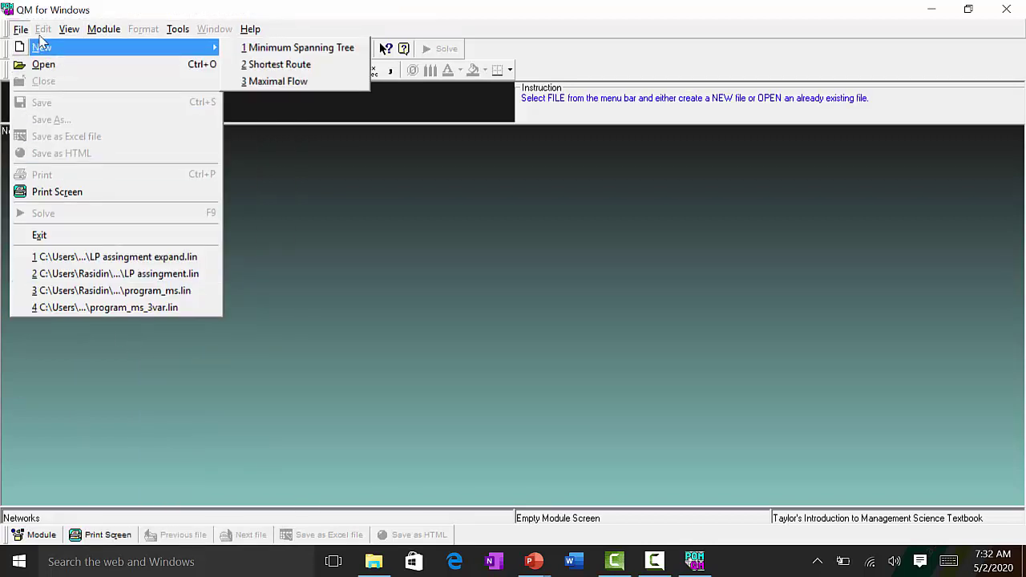
click(280, 67)
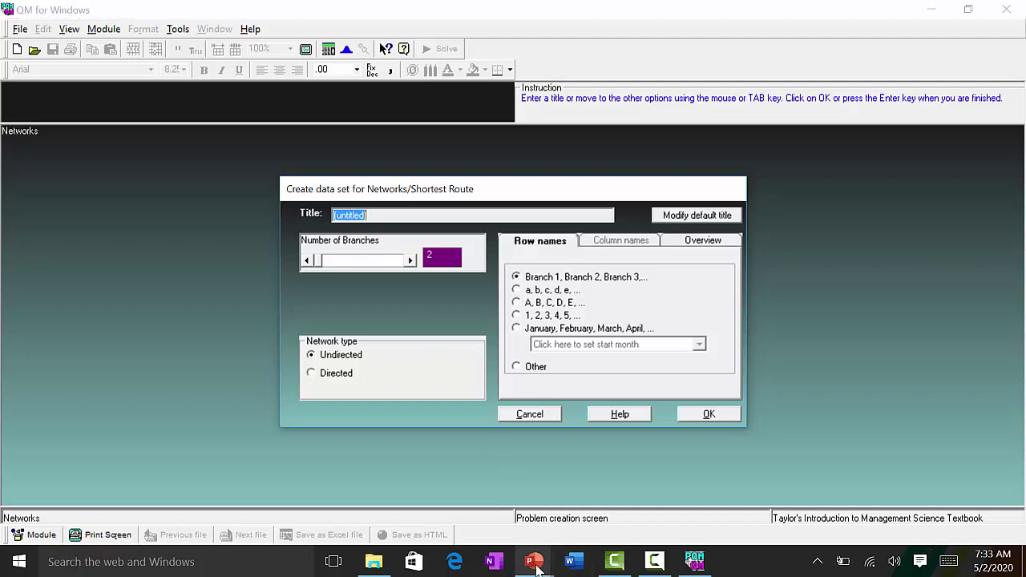
Switch to the PowerPoint slide show and mark each branch of the network in ink, ticking branch 1-2 and numbering the others 2 to 10
mouse_move(535, 566)
key(alt+Tab)
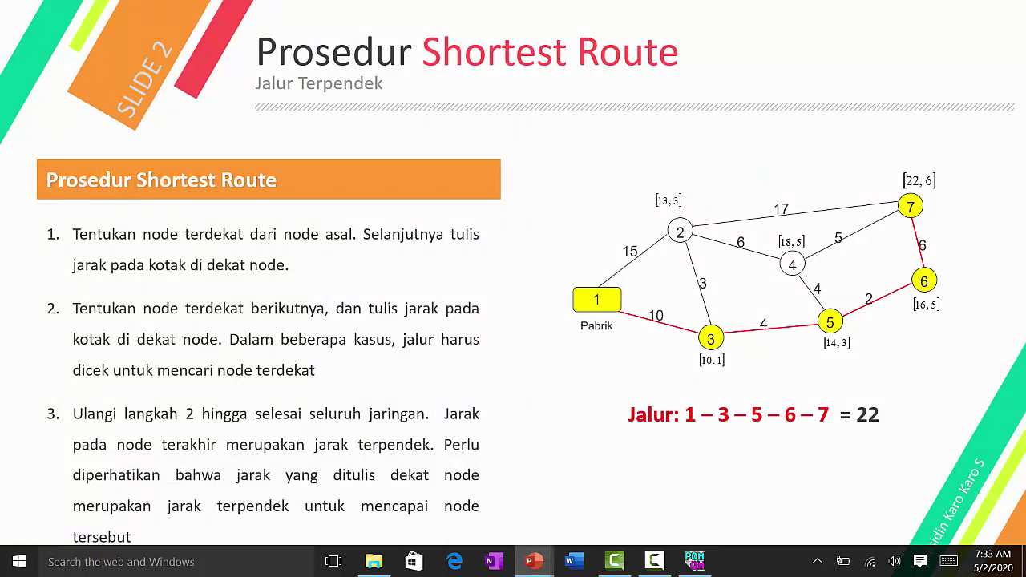
drag(622, 272, 642, 258)
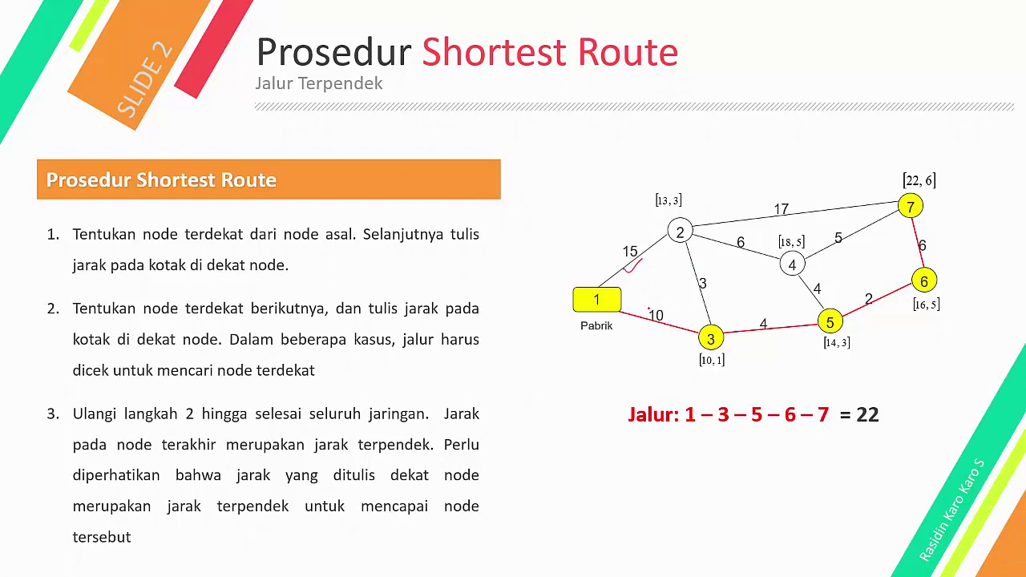
drag(686, 265, 693, 272)
drag(729, 314, 740, 325)
drag(751, 241, 750, 250)
drag(809, 199, 813, 213)
drag(799, 286, 809, 302)
drag(858, 229, 855, 246)
drag(886, 296, 886, 327)
drag(920, 228, 921, 239)
drag(929, 227, 927, 239)
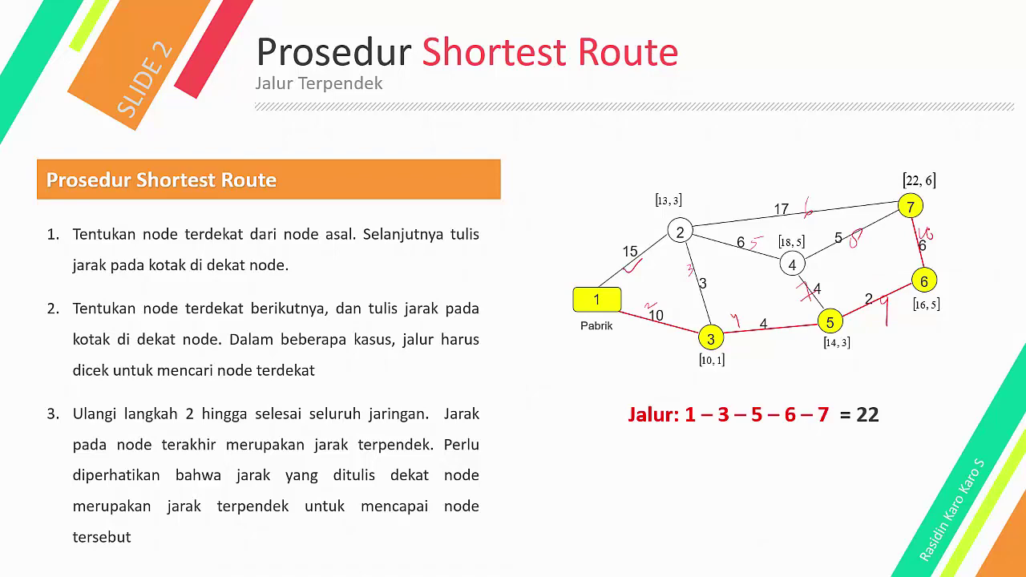
Return to QM for Windows and create the shortest-route data set with 10 branches and an undirected network type
key(alt+Tab)
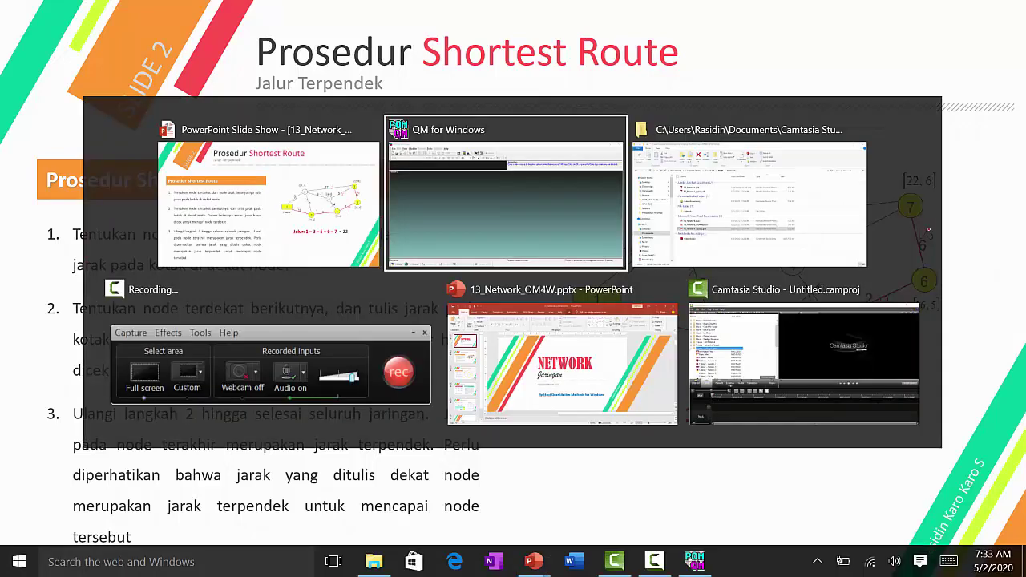
click(522, 213)
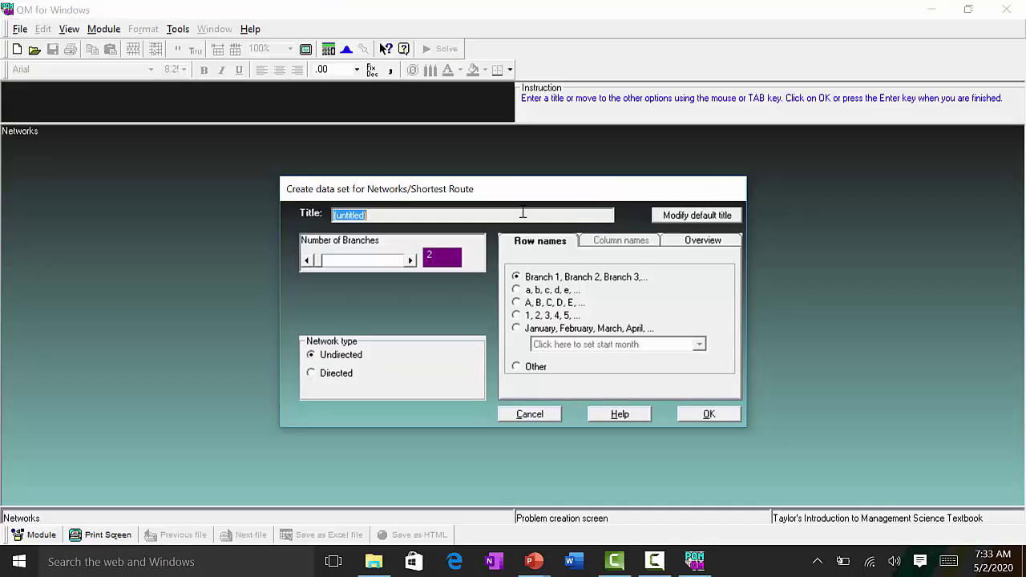
click(413, 260)
key(Right)
key(Right)
key(Right)
key(Right)
key(Right)
key(Right)
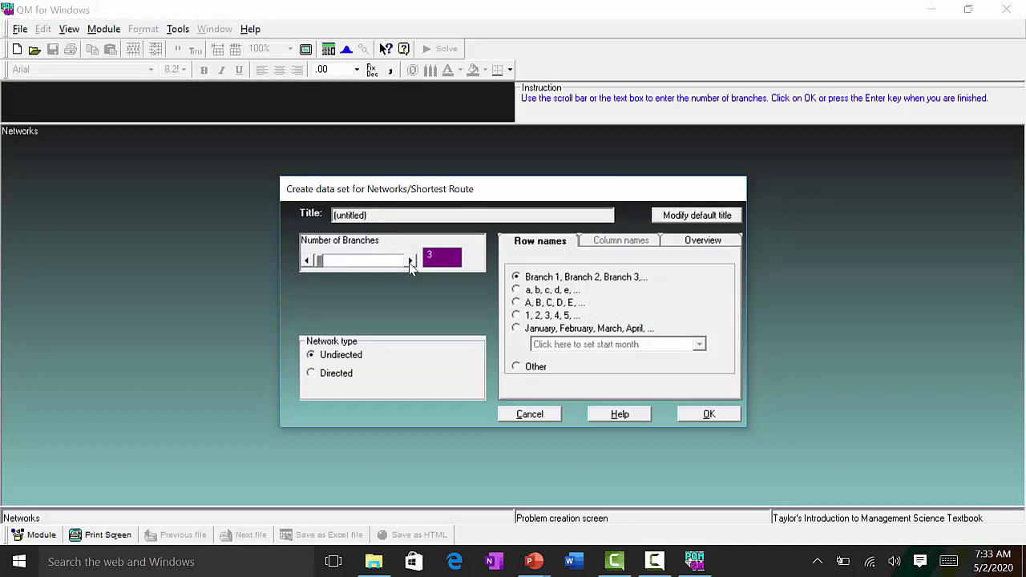
key(Right)
click(312, 354)
click(706, 413)
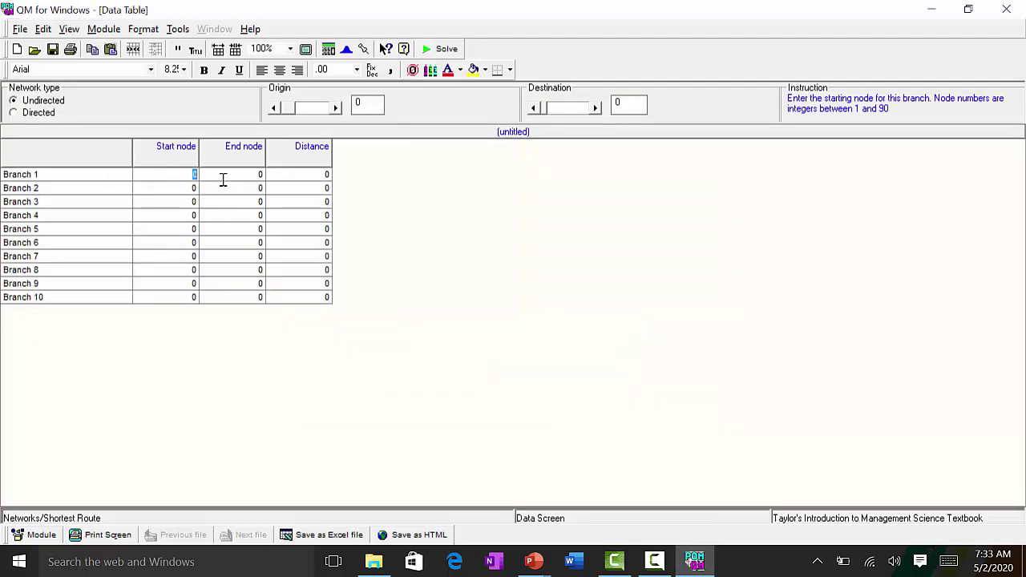
Check the network diagram in the PowerPoint slide show and enter Branch 1 with start node 1, end node 2 and distance 15
key(alt+Tab)
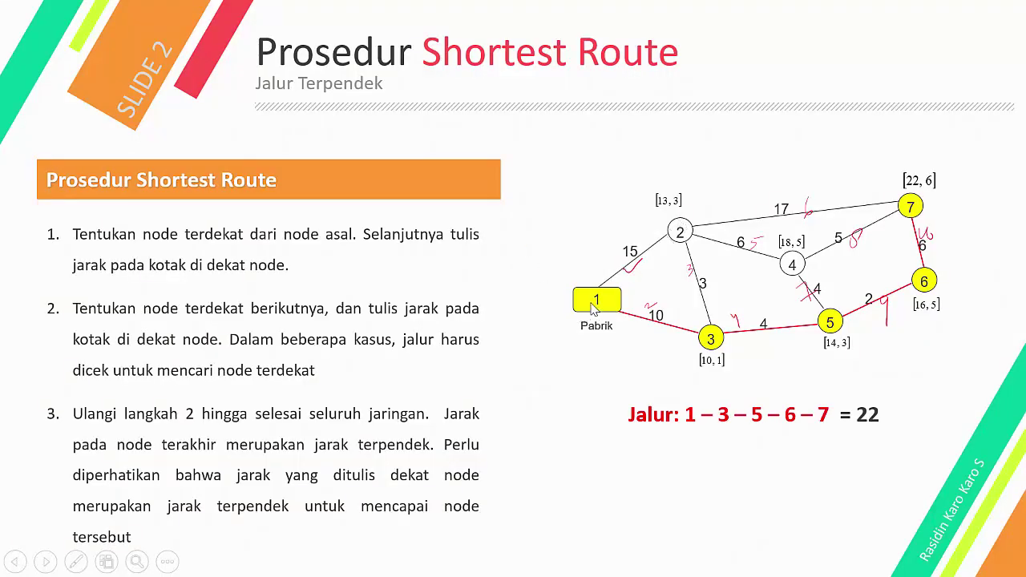
key(alt+Tab)
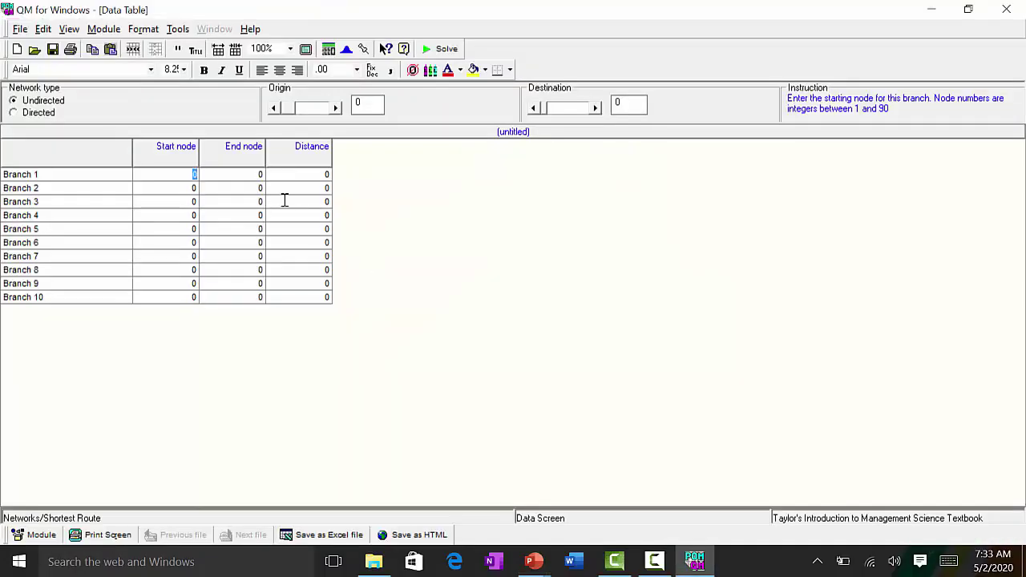
text(1)
key(Tab)
text(2)
key(Tab)
text(15)
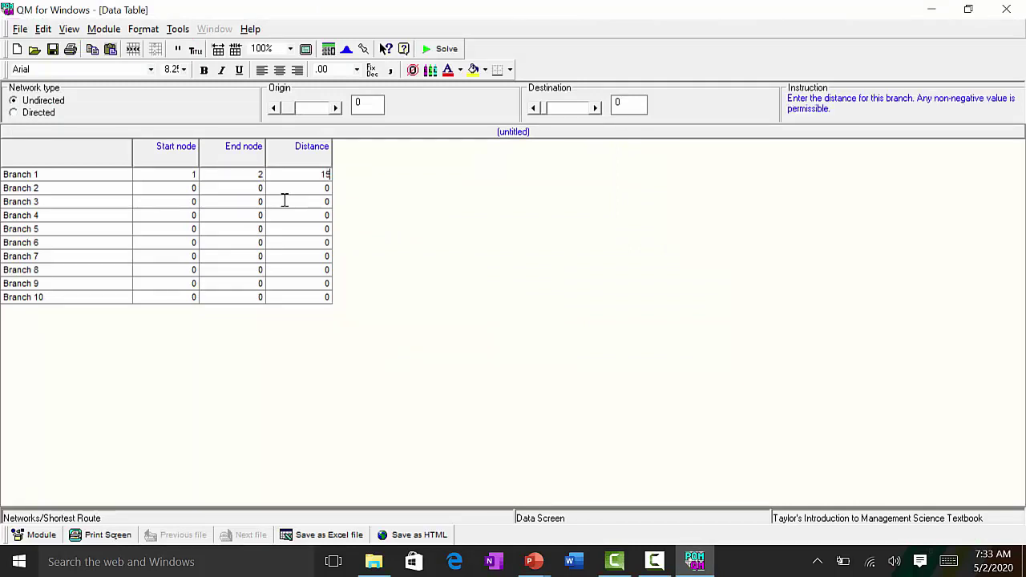
key(Down)
key(Left)
key(Left)
Check the slide's network diagram again and enter Branch 2 with start node 1, end node 3 and distance 10
key(alt+Tab)
key(alt+Tab)
key(alt+Tab)
key(alt+Tab)
key(alt+Tab)
key(alt+Tab)
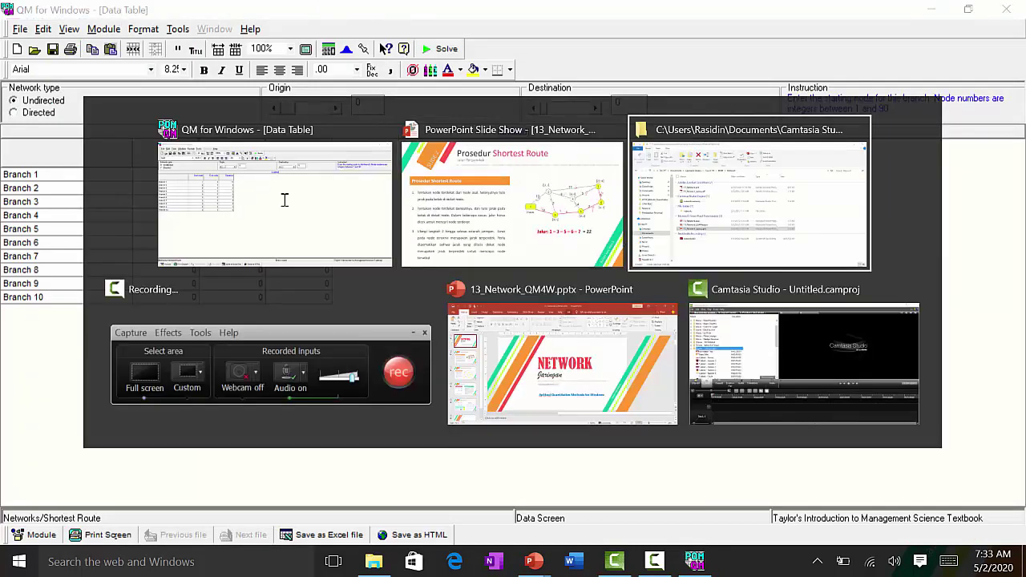
key(alt+Tab)
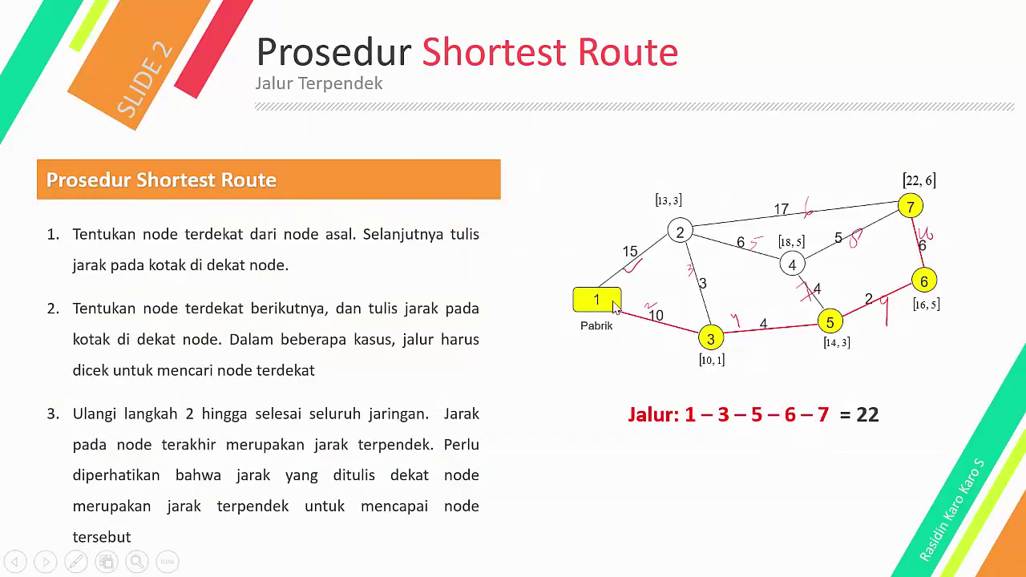
key(alt+Tab)
text(1)
key(Tab)
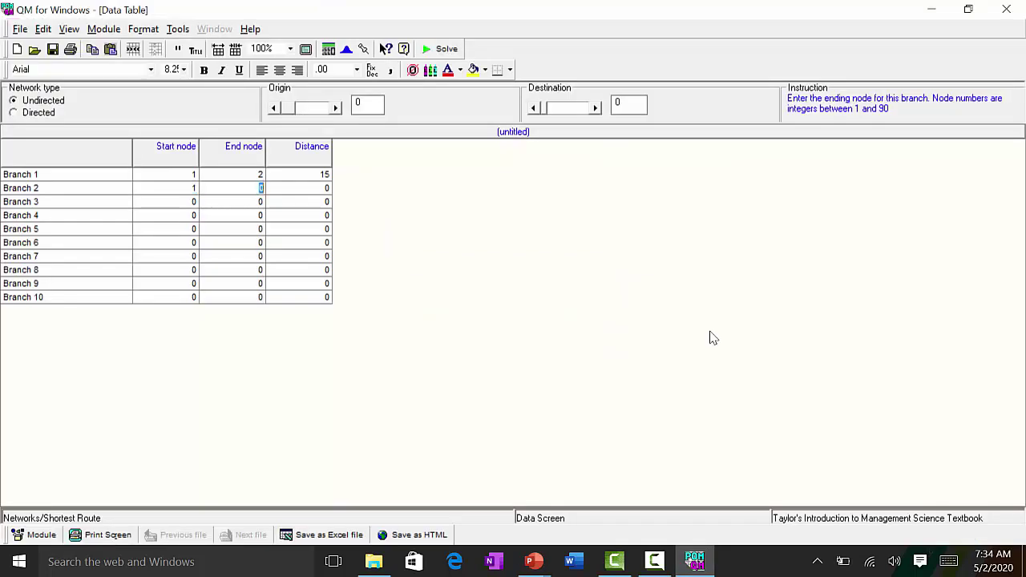
text(3)
key(Tab)
text(10)
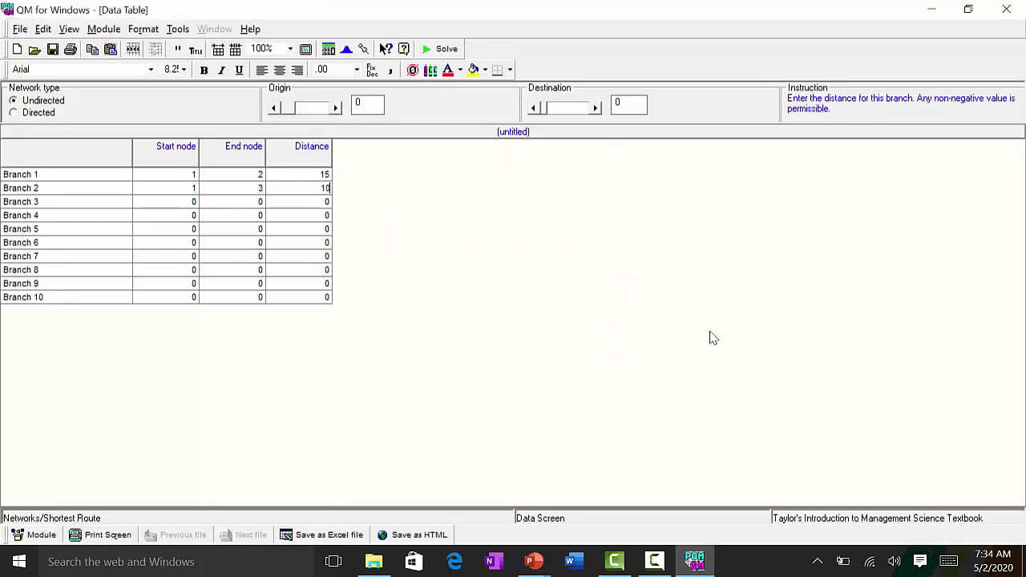
key(Return)
key(Home)
Circle the distance between nodes 2 and 3 on the slide and enter Branch 3 with start node 2, end node 3 and distance 3
key(alt+Tab)
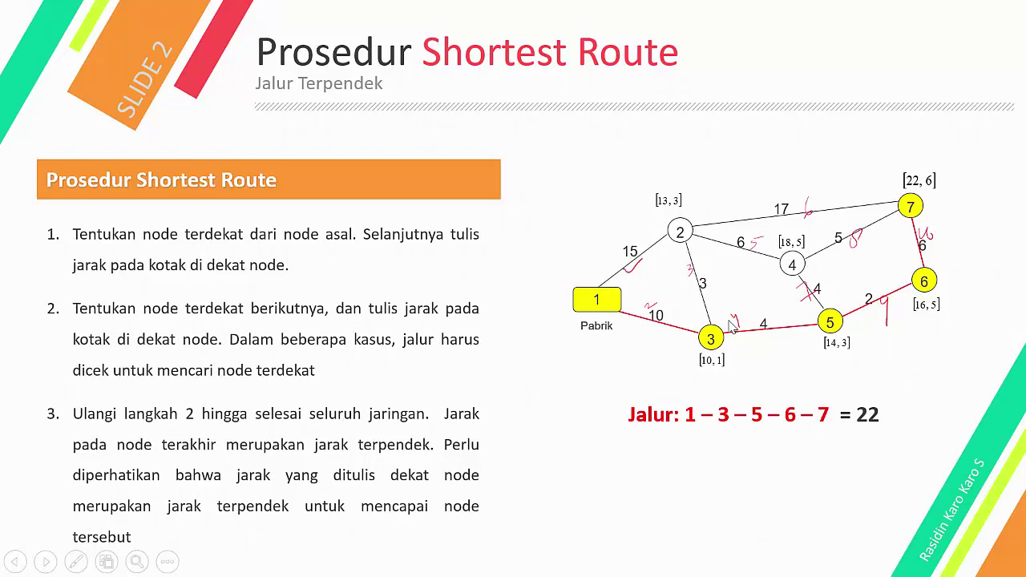
drag(709, 274, 699, 279)
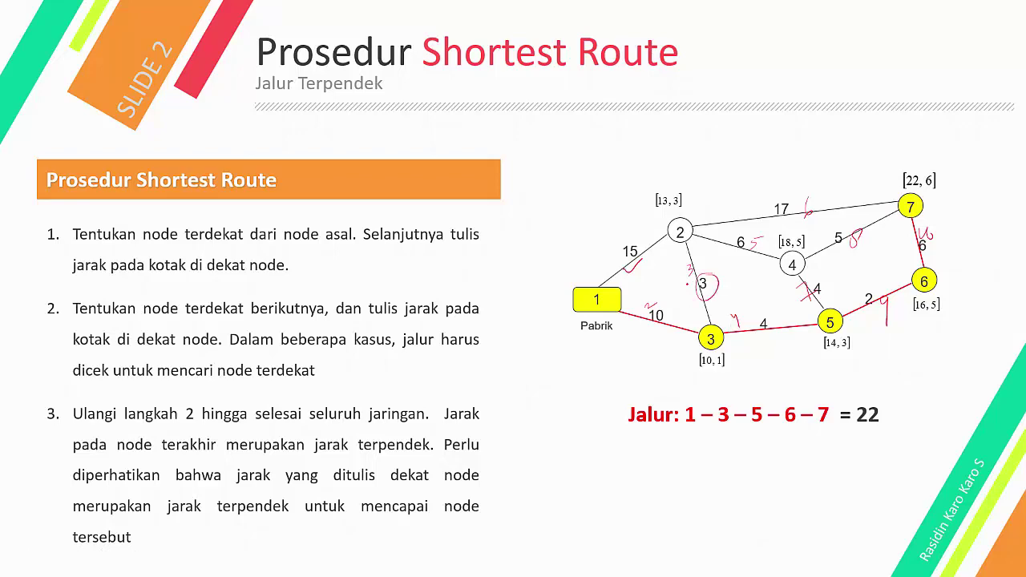
key(alt+Tab)
text(2)
key(Return)
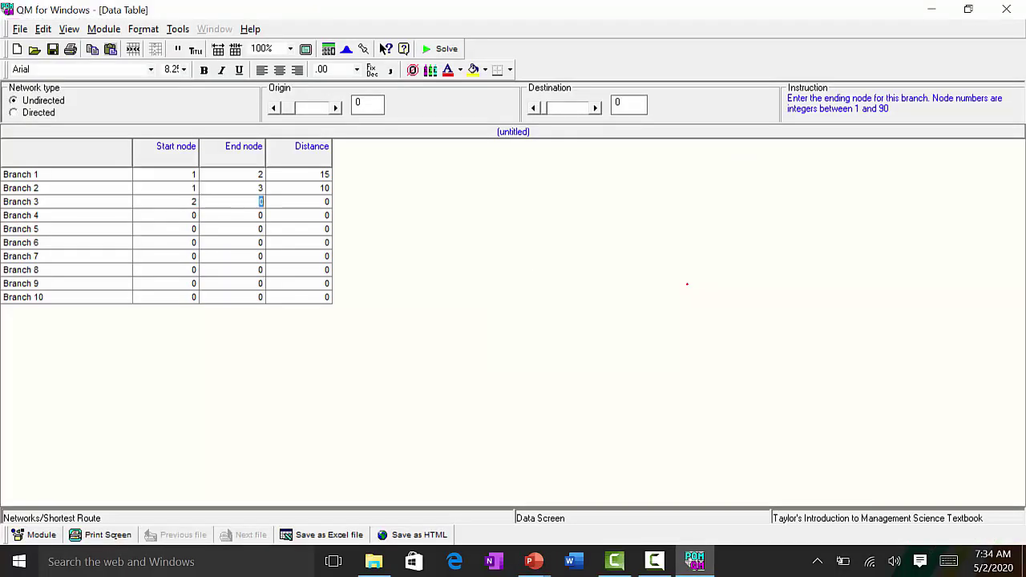
text(3)
key(Return)
text(3)
key(Return)
key(Left)
key(Left)
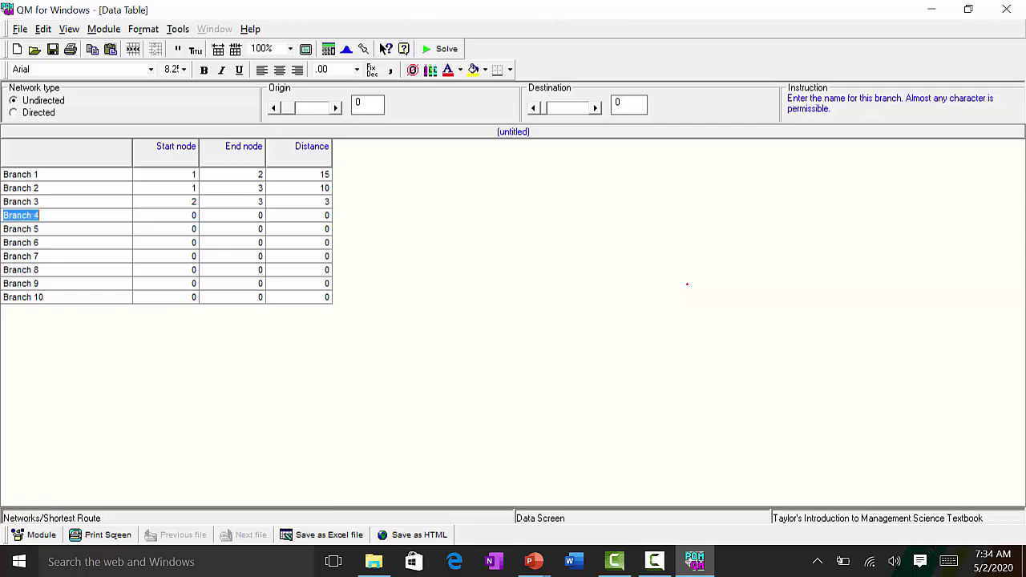
key(Right)
Consult the slide's network diagram and enter Branch 4 with start node 2, end node 4 and distance 6
key(alt+Tab)
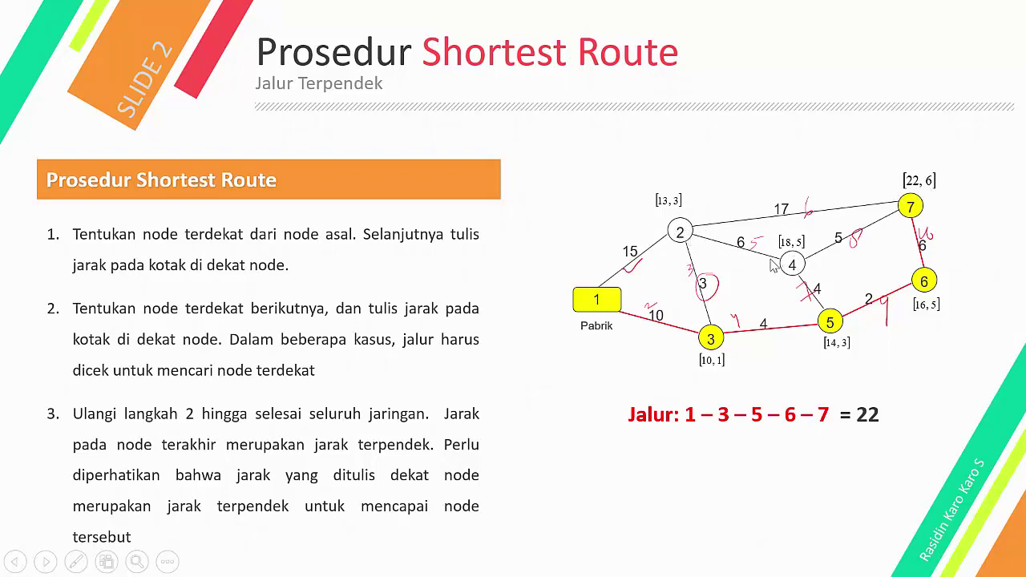
key(alt+Tab)
text(2)
key(Tab)
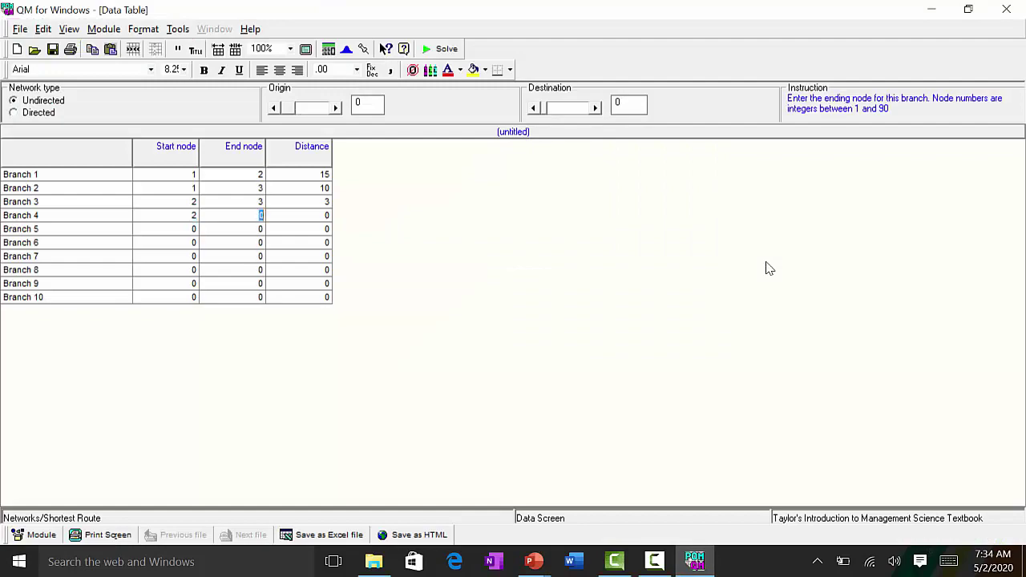
text(4)
key(Tab)
key(alt+Tab)
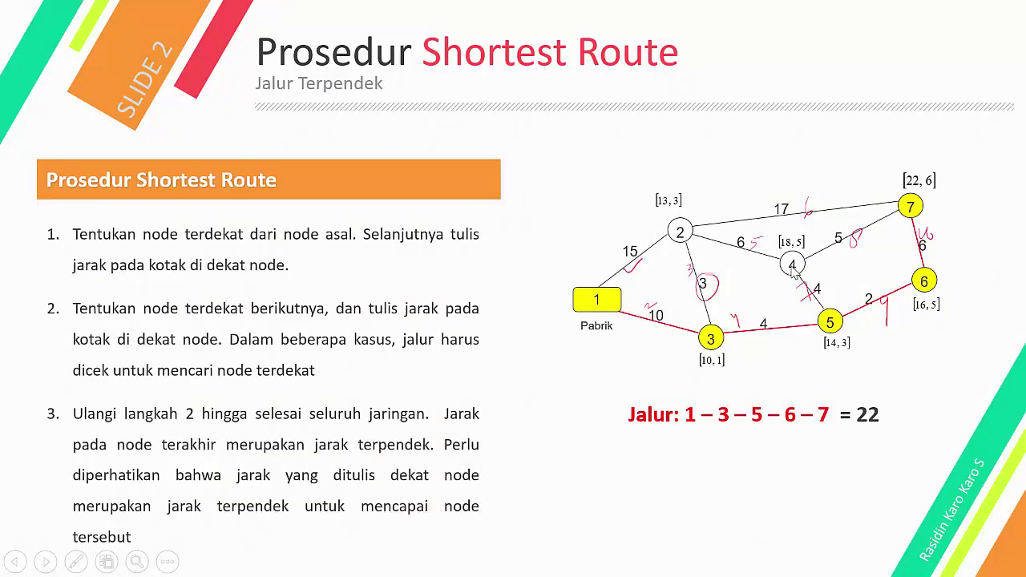
key(alt+Tab)
text(4)
key(Tab)
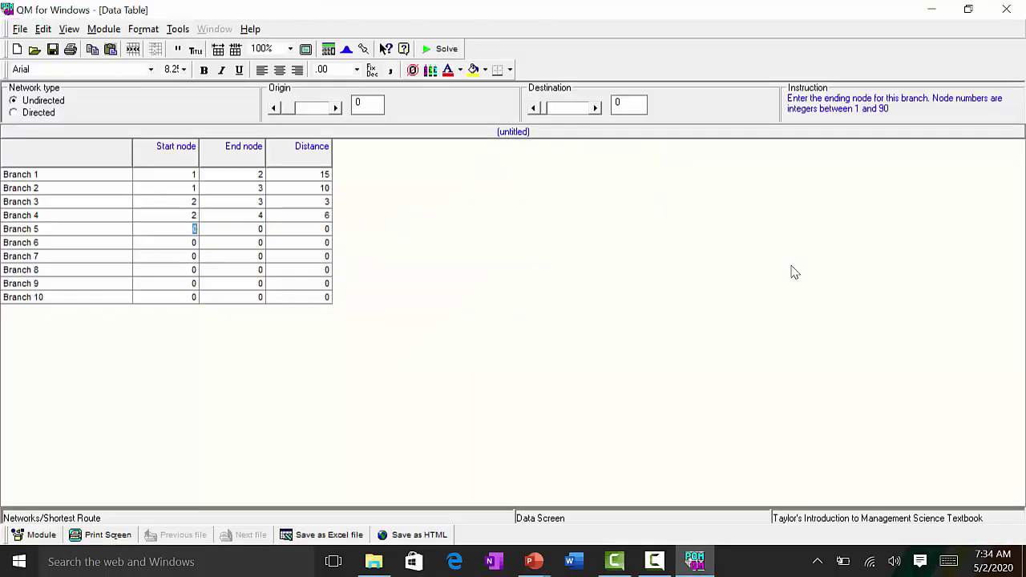
Mark the link between nodes 2 and 7 on the slide and enter Branch 5 with start node 2, end node 7 and distance 17
key(alt+Tab)
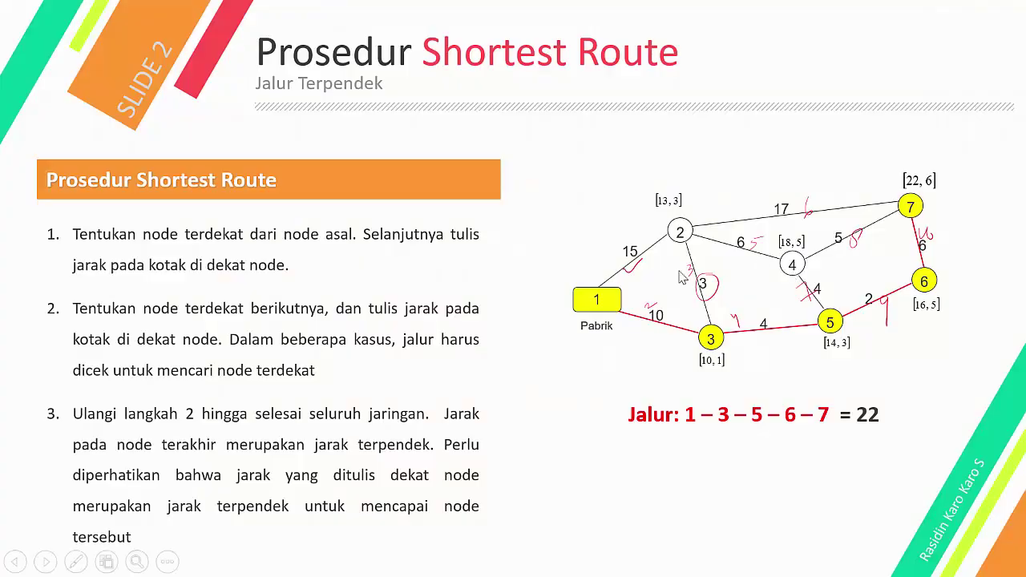
drag(705, 207, 895, 186)
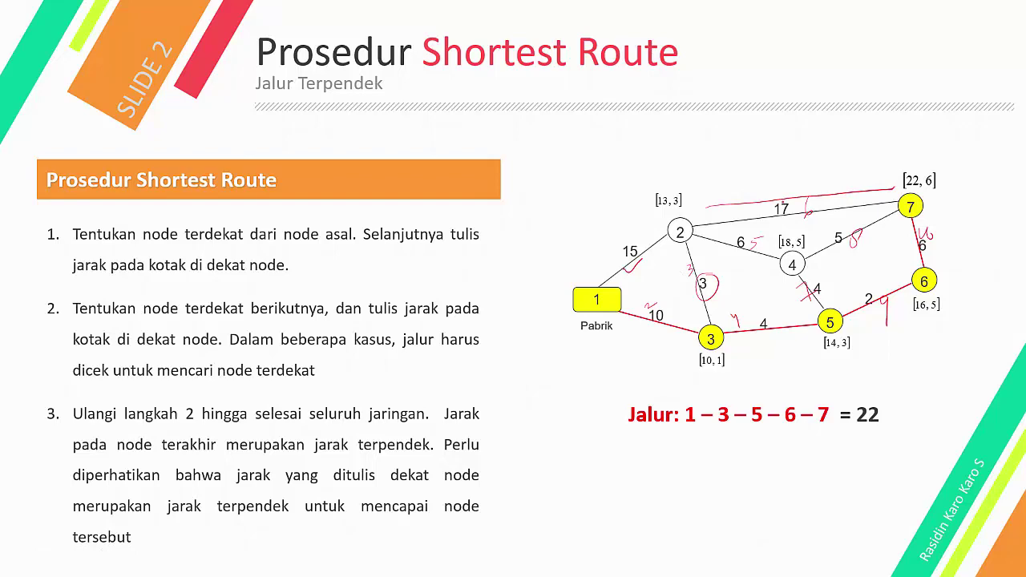
drag(781, 192, 795, 190)
key(alt+Tab)
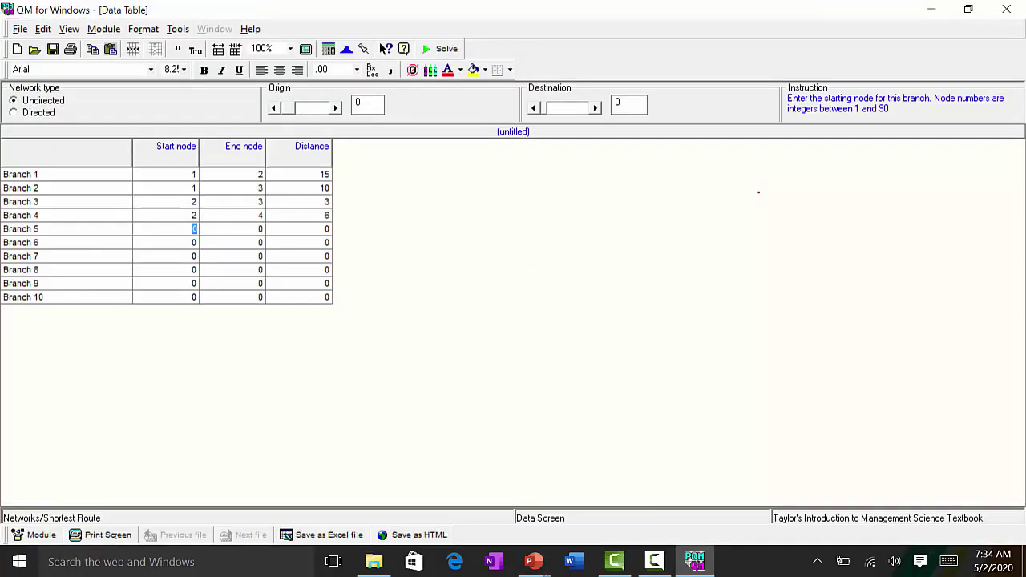
text(2)
key(Tab)
text(7)
key(Tab)
text(17)
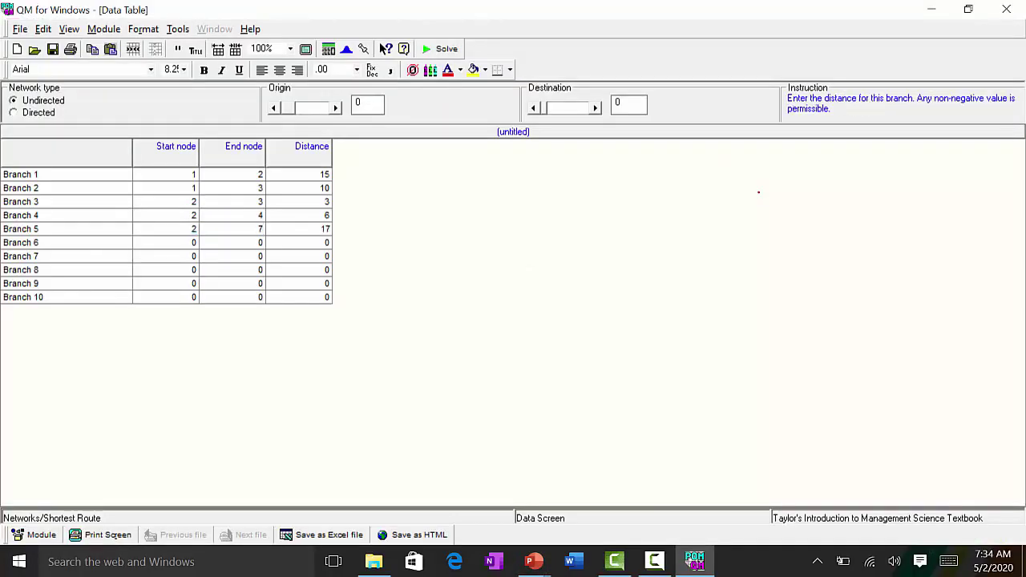
key(Down)
key(Left)
key(Left)
Consult the slide's network diagram and enter start node 3 for Branch 6
key(alt+Tab)
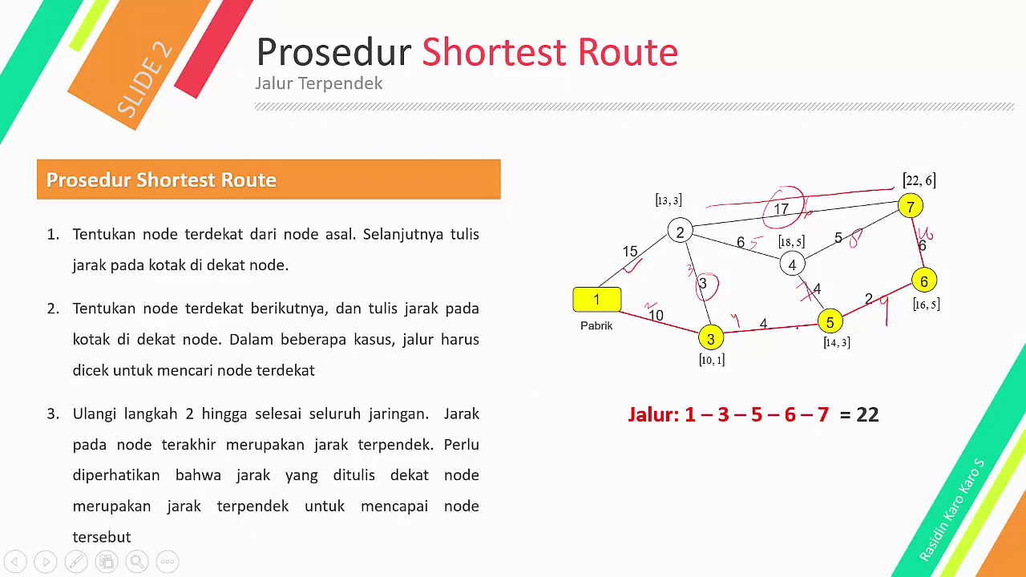
key(alt+Tab)
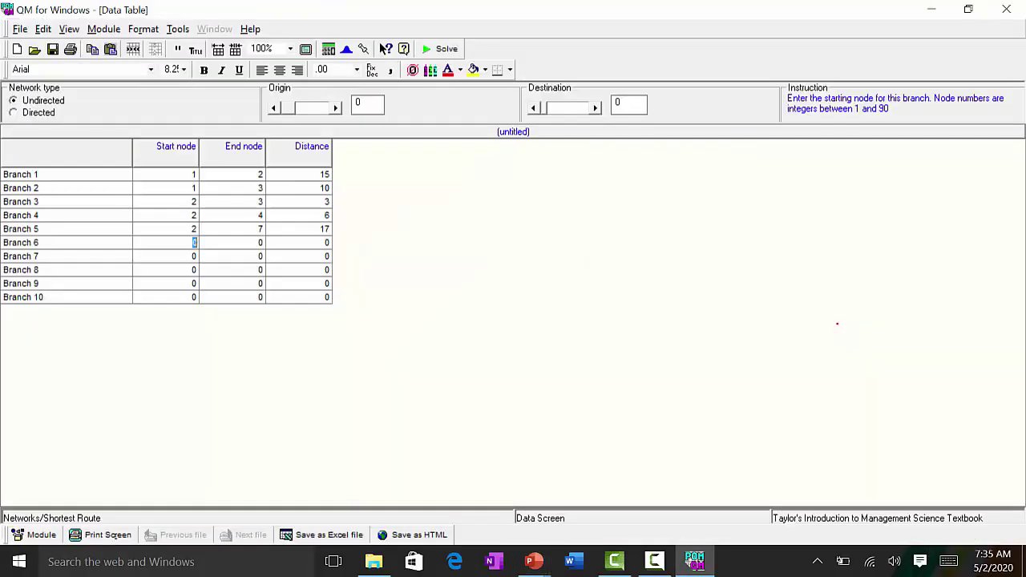
text(3)
key(Right)
text(5)
key(Right)
Mark the link between nodes 3 and 5 on the slide, and set Branch 6's end node to 5 and distance to 4
key(alt+Tab)
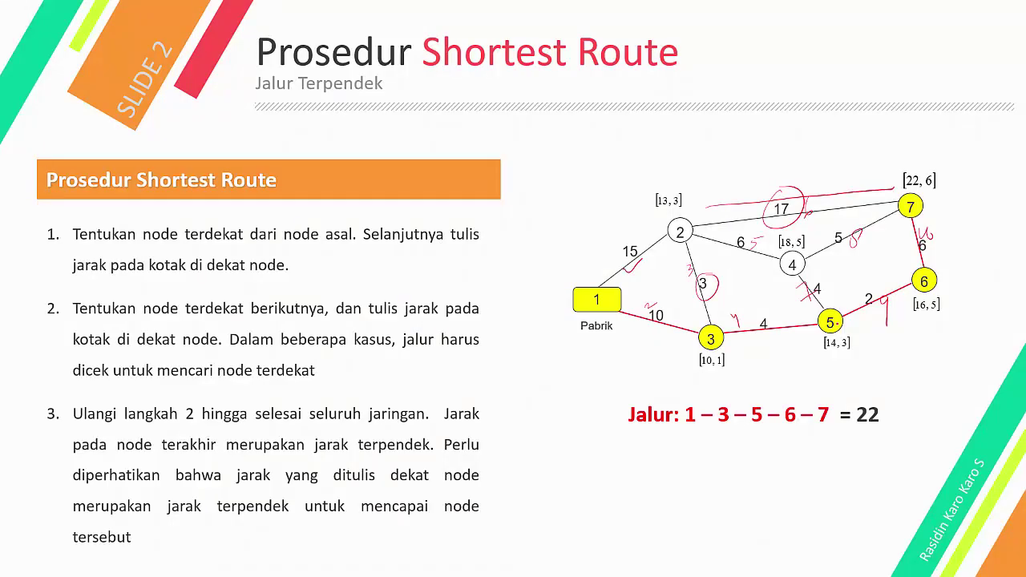
key(alt+Tab)
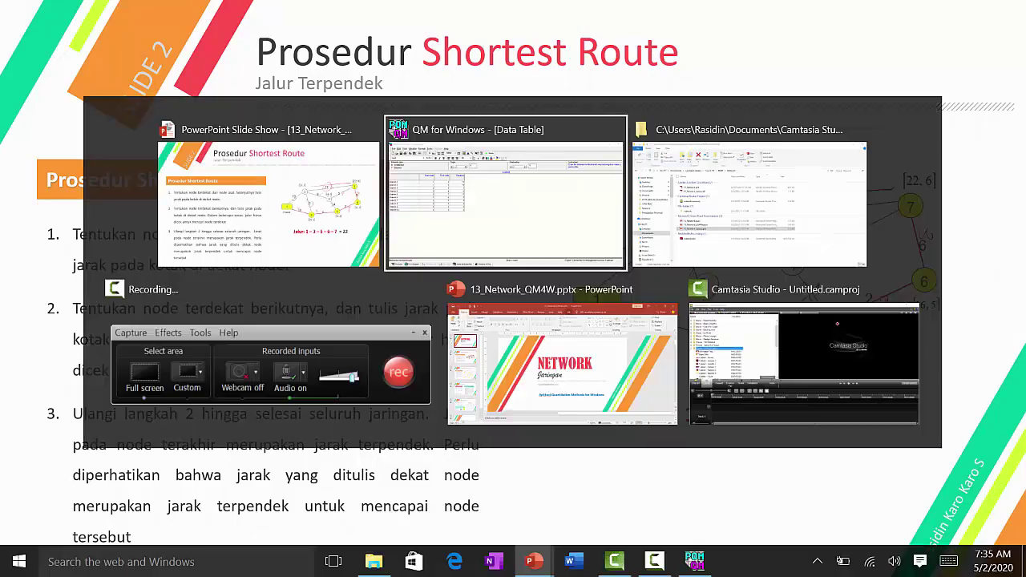
key(alt+Tab)
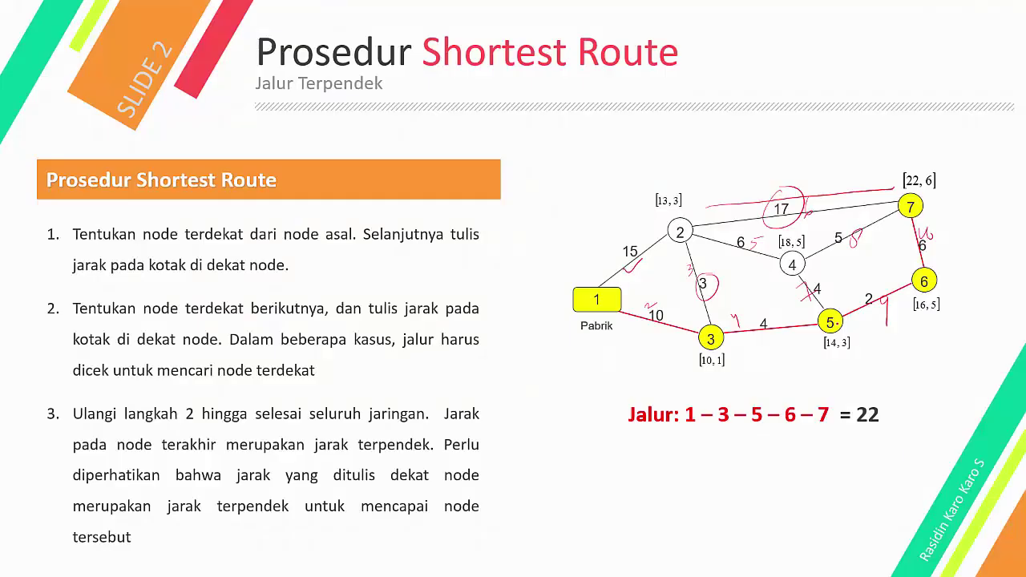
drag(731, 344, 811, 333)
key(alt+Tab)
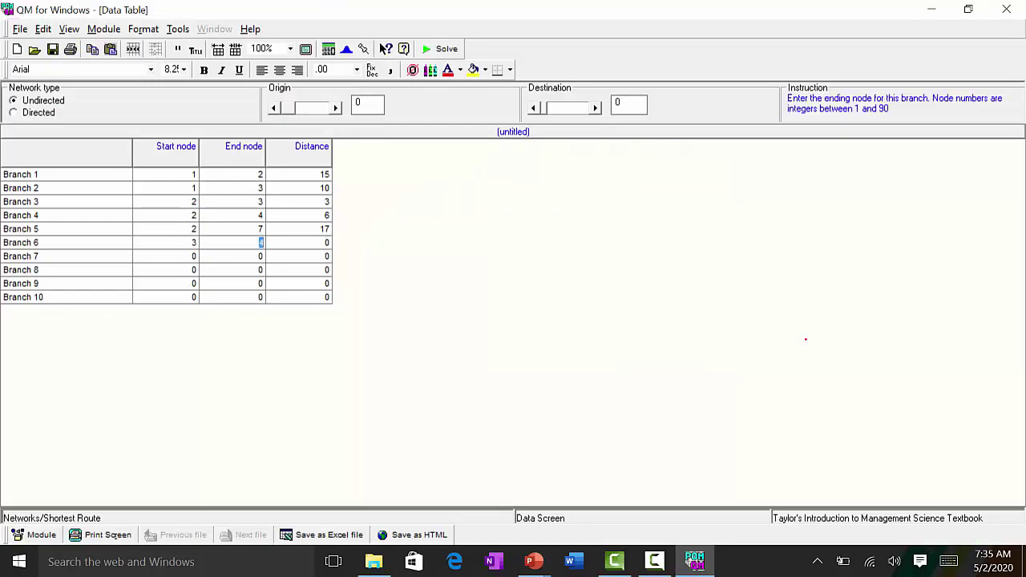
text(5)
key(Return)
text(4)
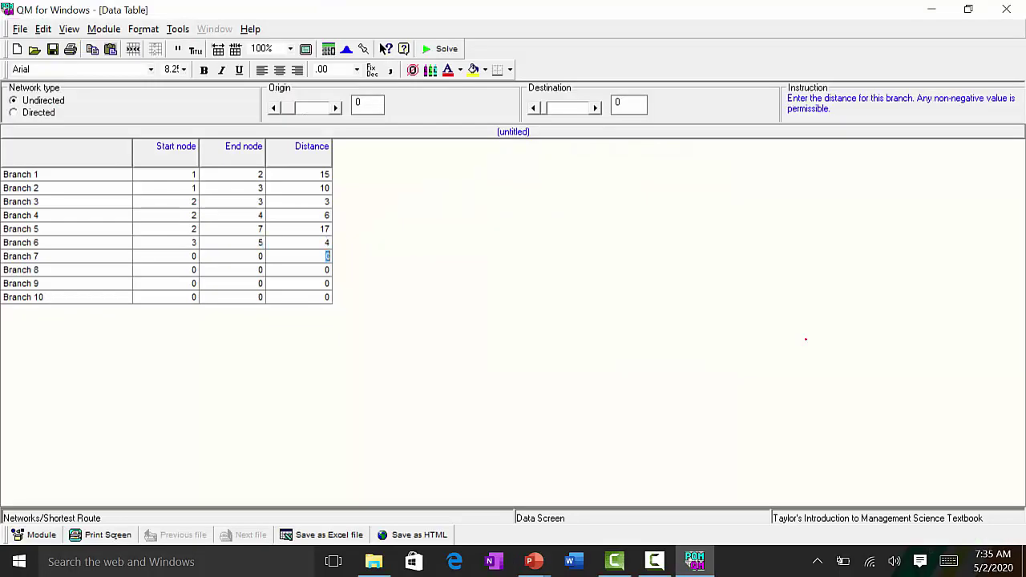
key(Return)
Consult the slide's network diagram and enter Branch 7 with start node 4, end node 5 and distance 4
key(alt+Tab)
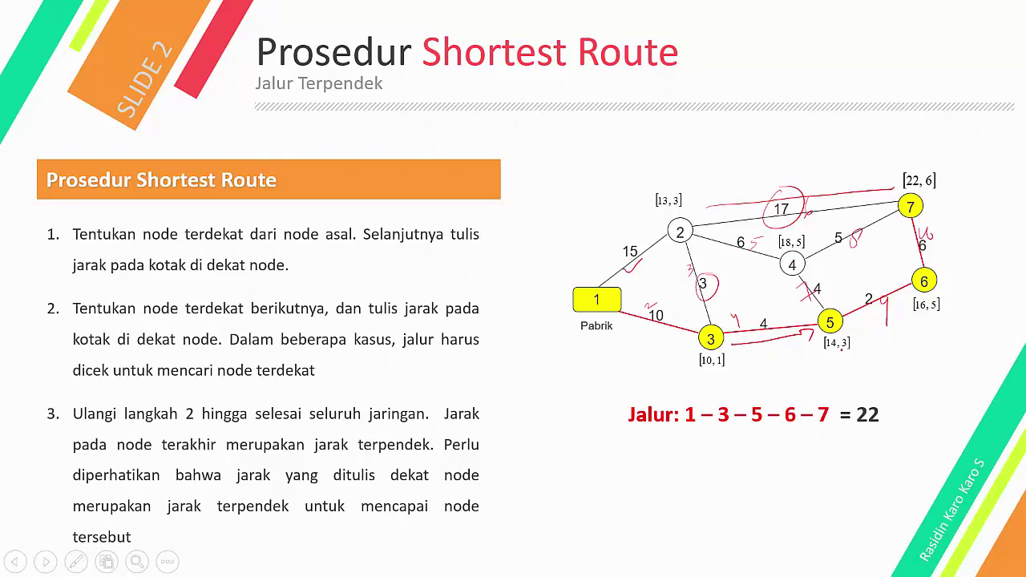
key(alt+Tab)
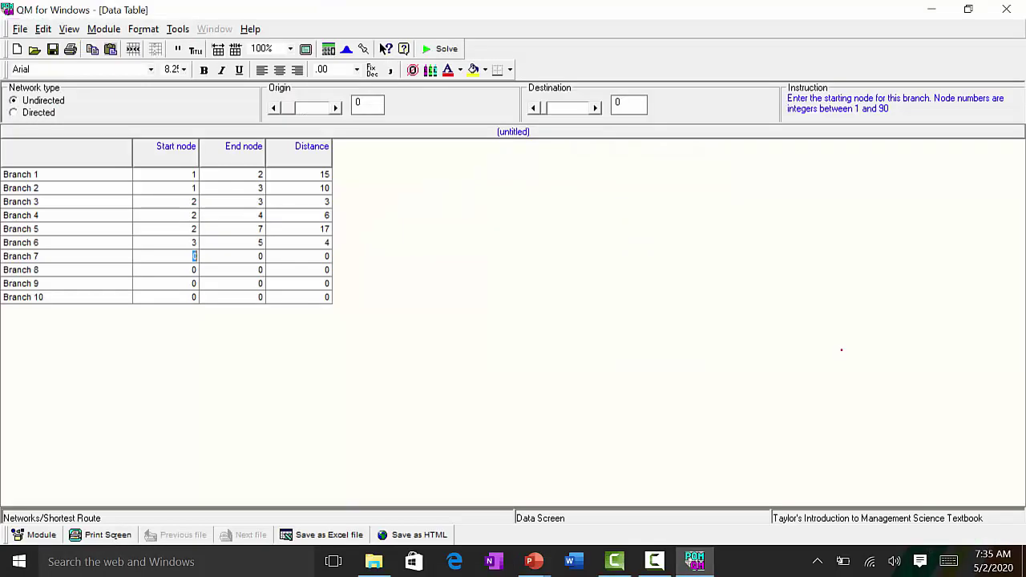
text(4)
key(Tab)
text(5)
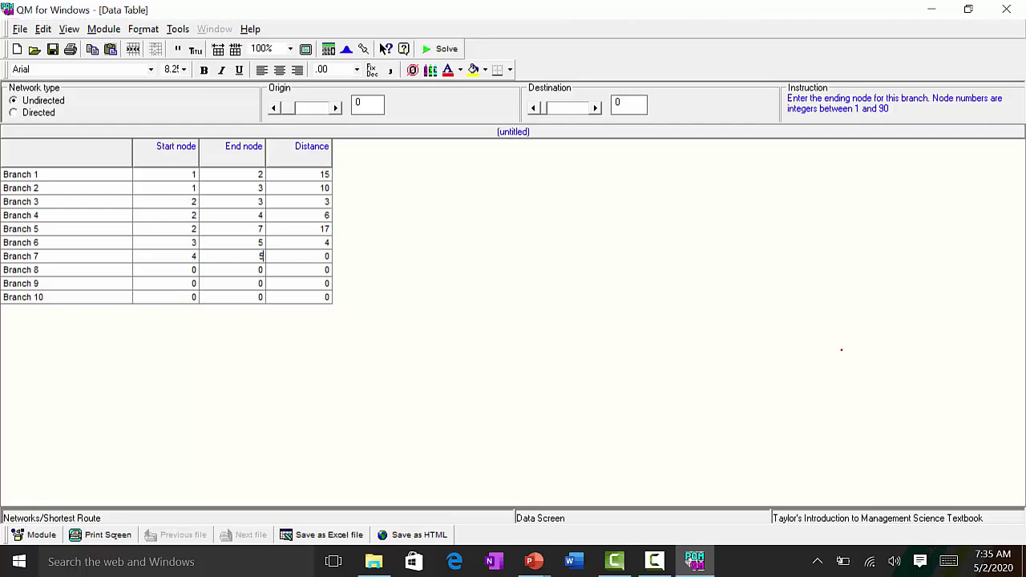
key(Tab)
text(4)
key(Tab)
Check the diagram on the slide and enter Branch 8 with start node 4, end node 7 and distance 8
key(alt+Tab)
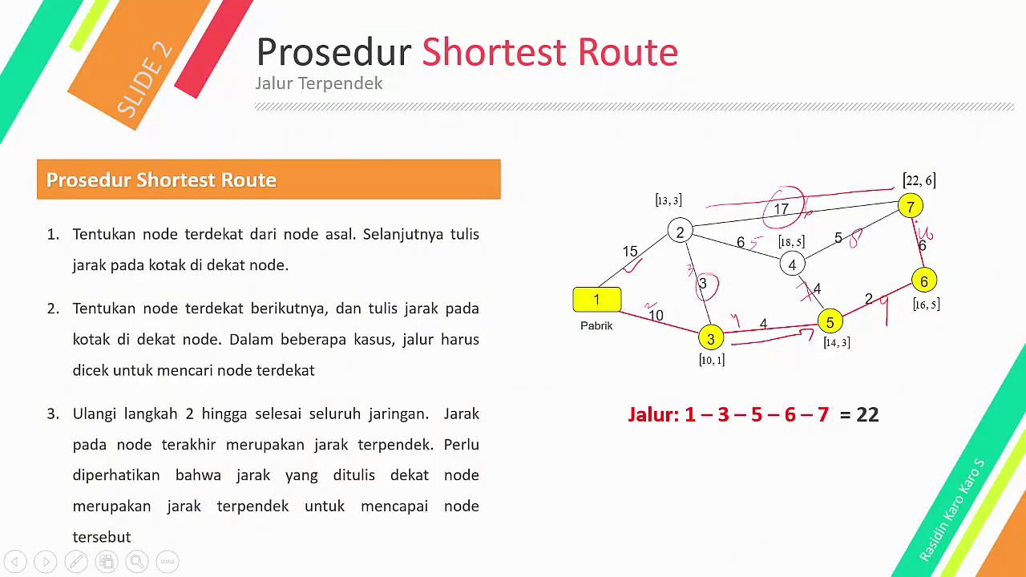
key(alt+Tab)
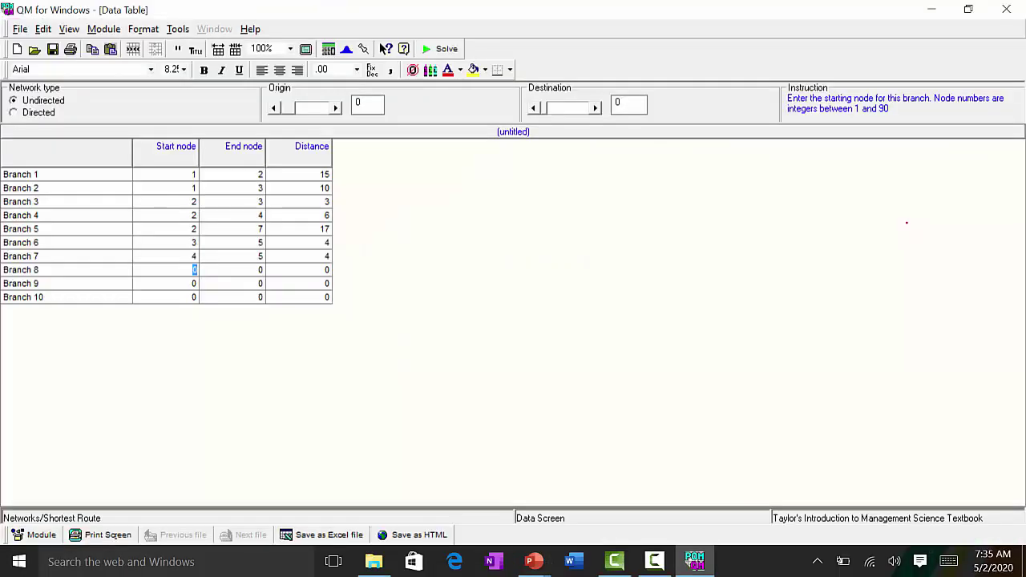
text(4)
key(Return)
text(7)
key(Return)
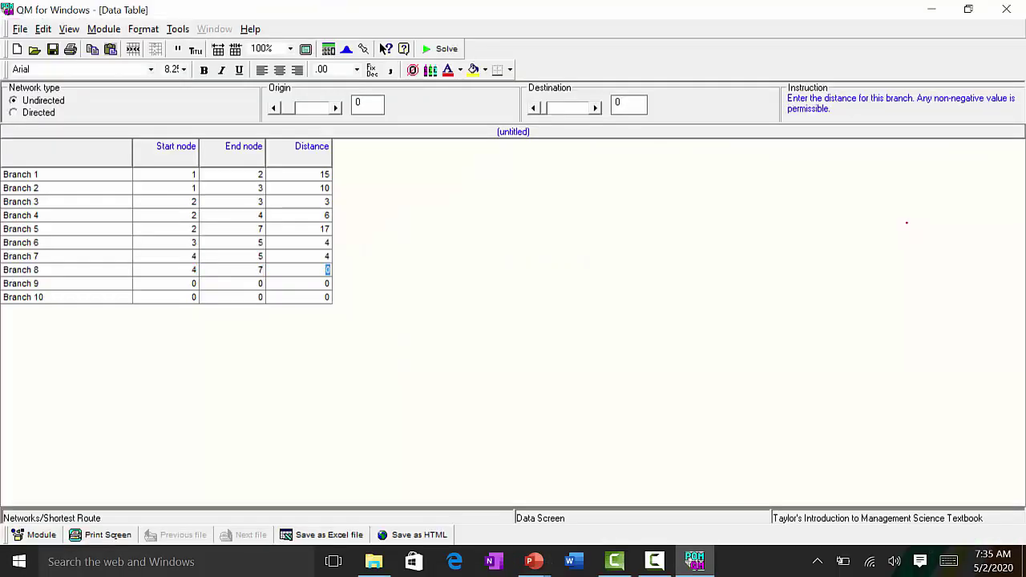
text(8)
key(Return)
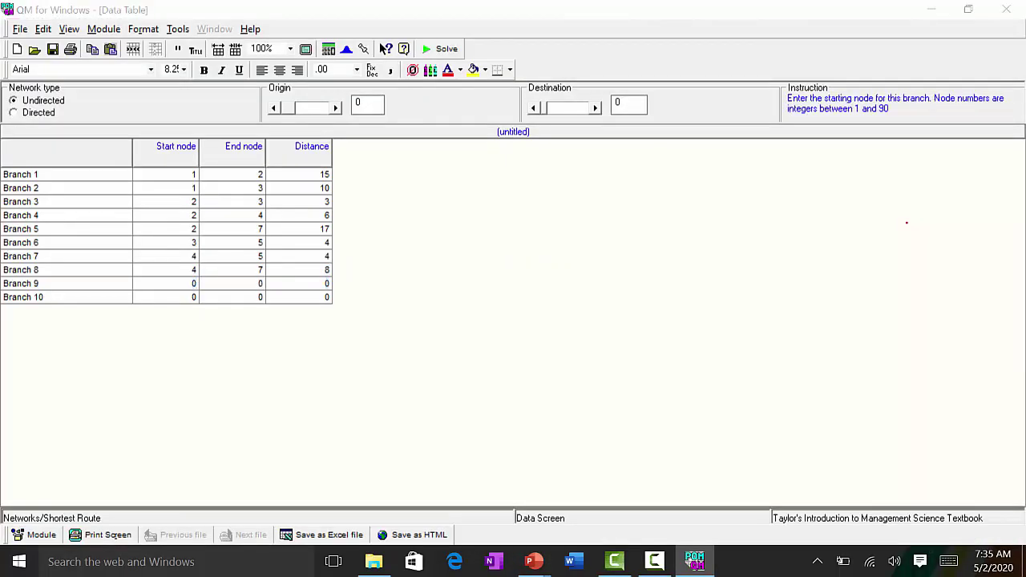
Mark the link between nodes 5 and 6 on the slide and enter Branch 9 with start node 5, end node 6 and distance 2
key(alt+Tab)
key(alt+Tab)
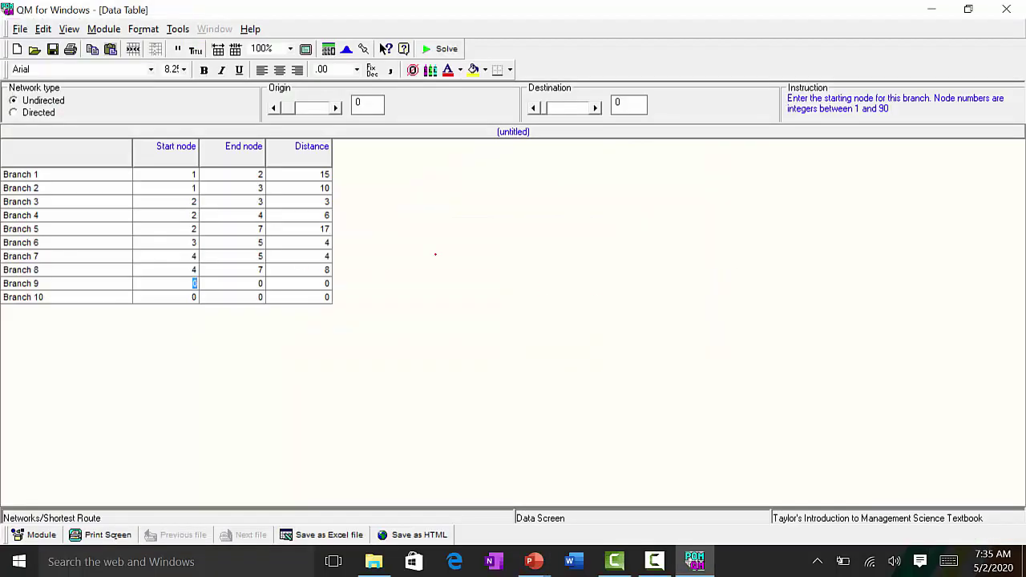
key(alt+Tab)
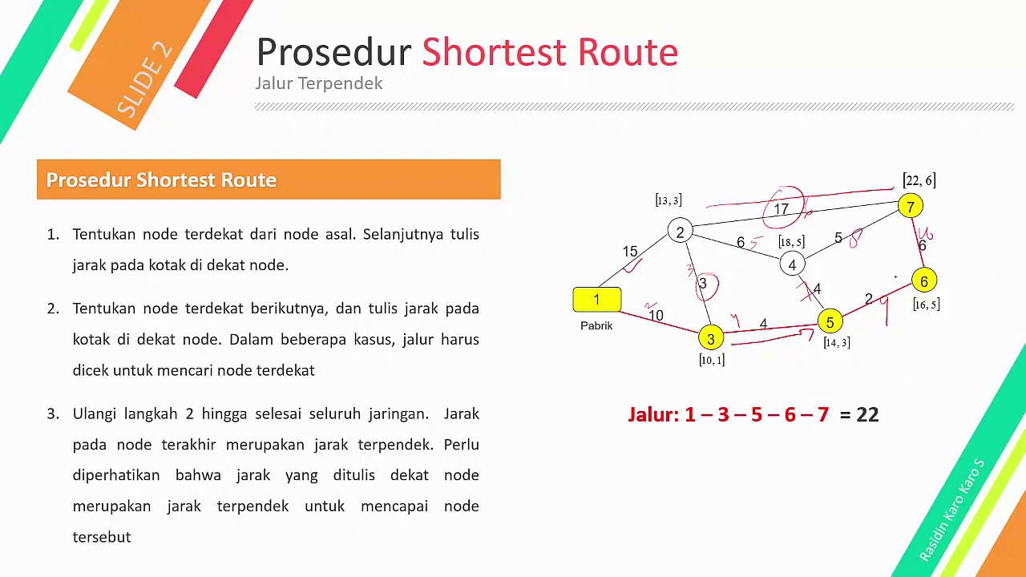
drag(848, 320, 912, 293)
key(alt+Tab)
key(Tab)
text(6)
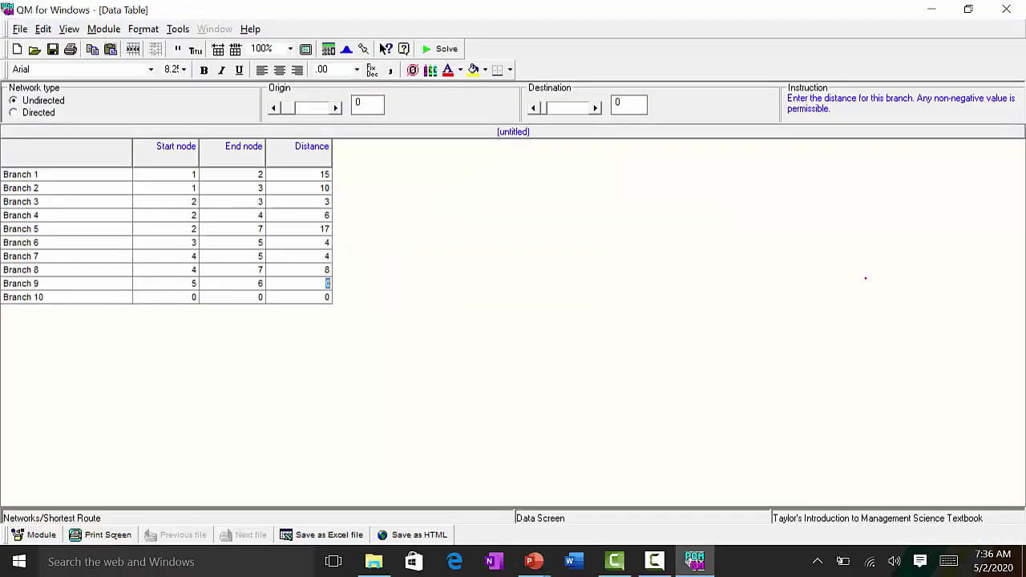
key(Left)
key(Left)
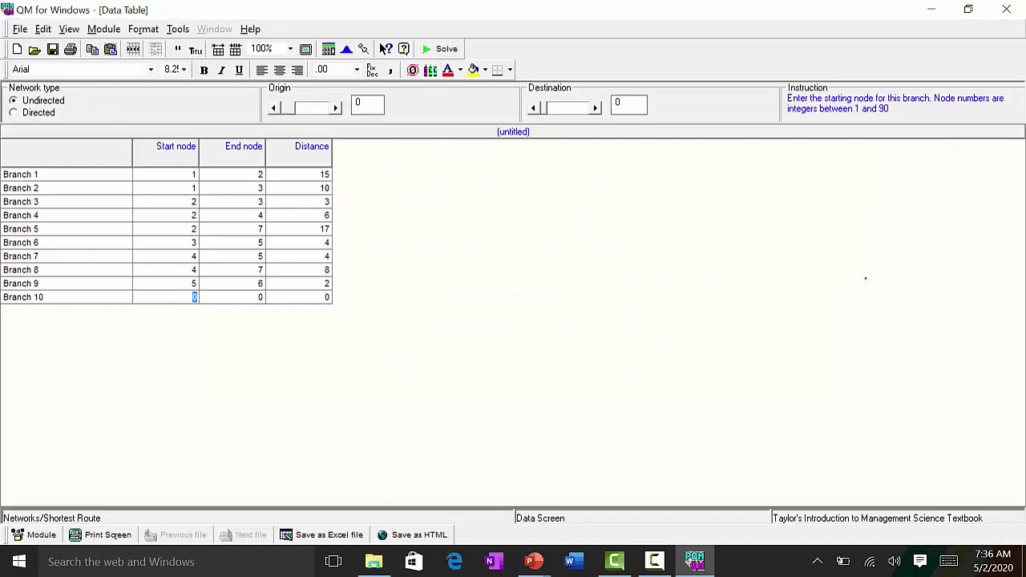
Enter Branch 10 with start node 6, end node 7 and distance 6
key(Tab)
text(7)
key(Tab)
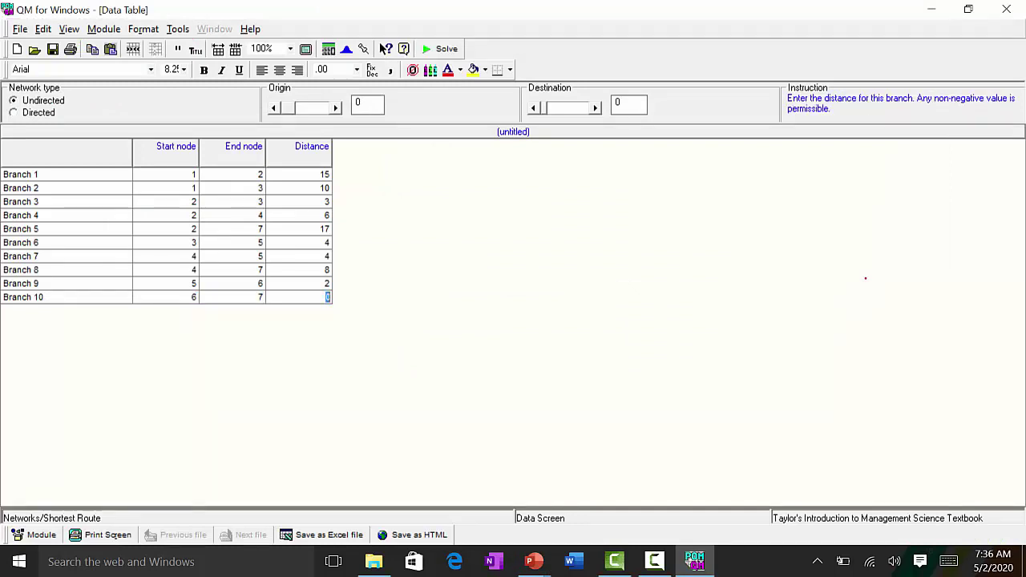
text(6)
Solve the shortest-route problem and circle the route length on the slide to compare it with the total distance
click(440, 49)
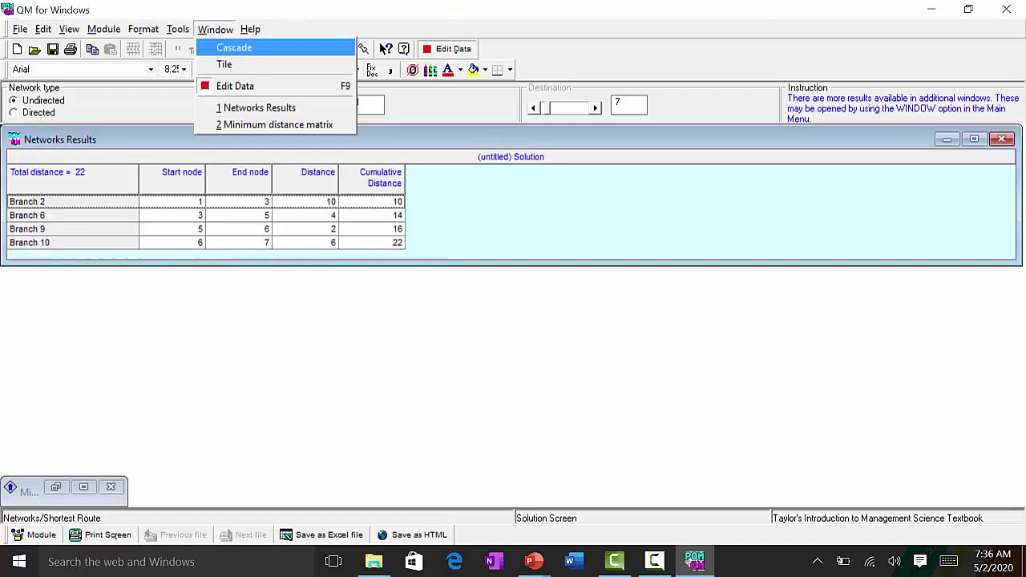
click(511, 158)
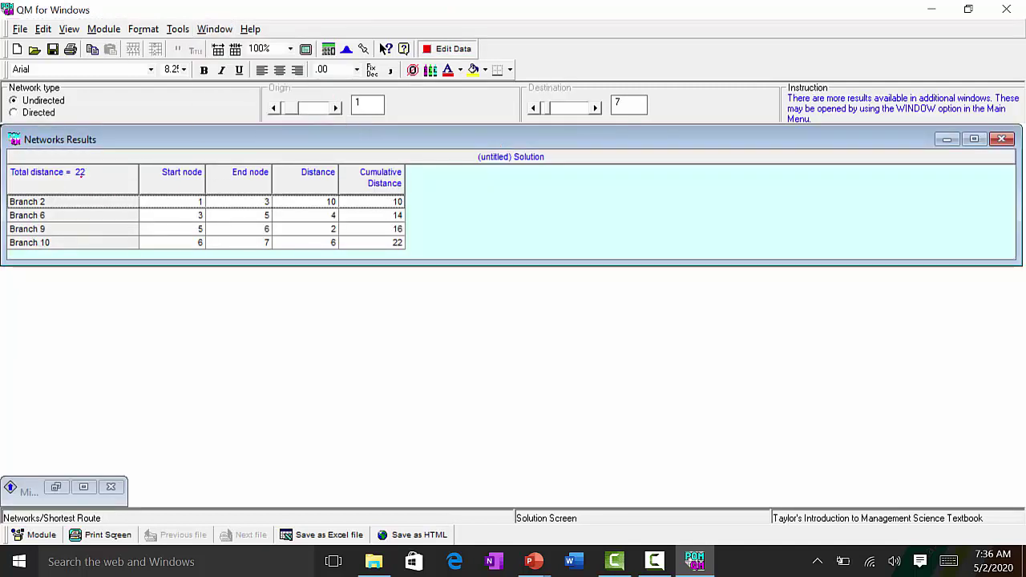
click(81, 173)
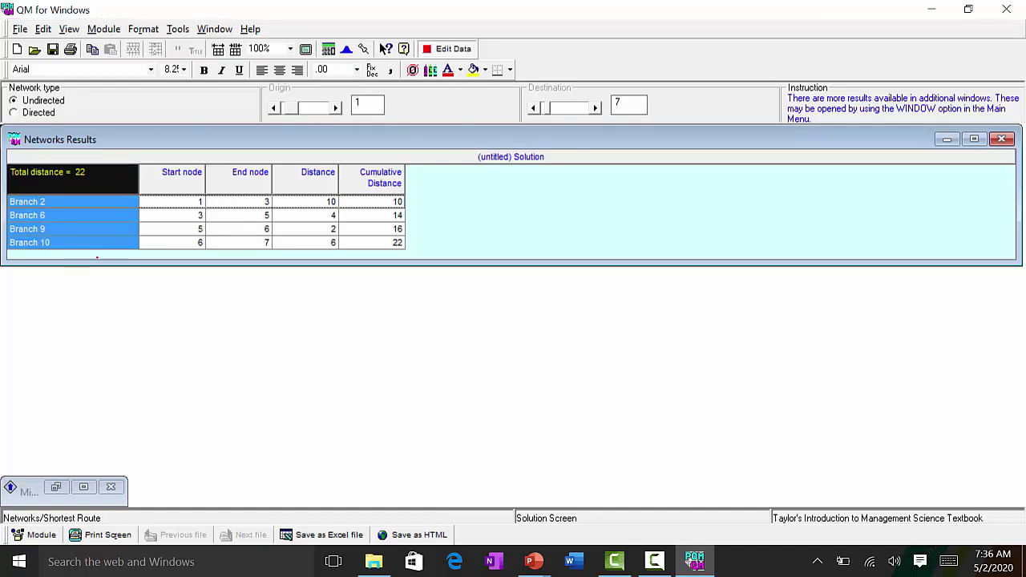
click(100, 243)
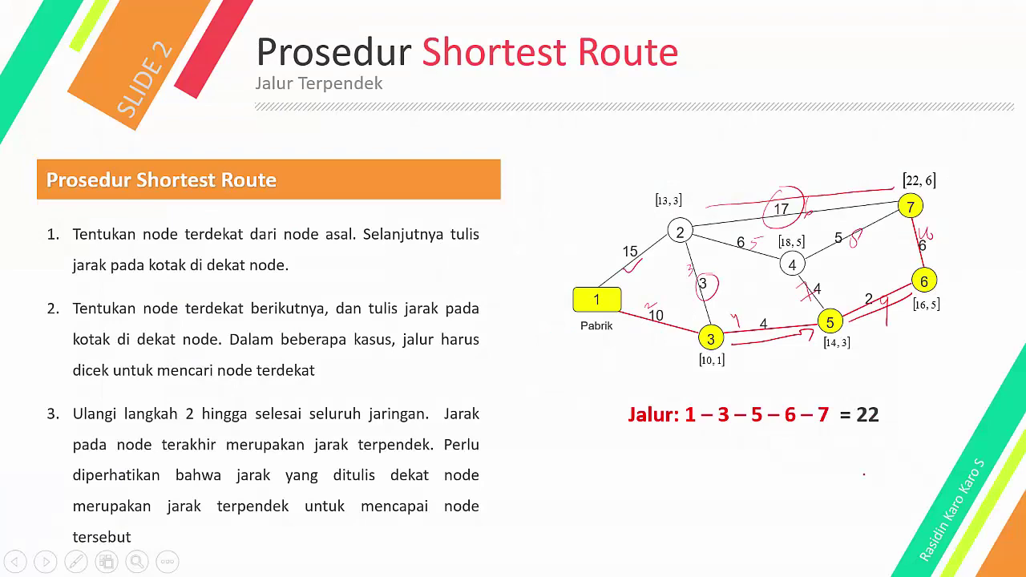
drag(870, 391, 874, 394)
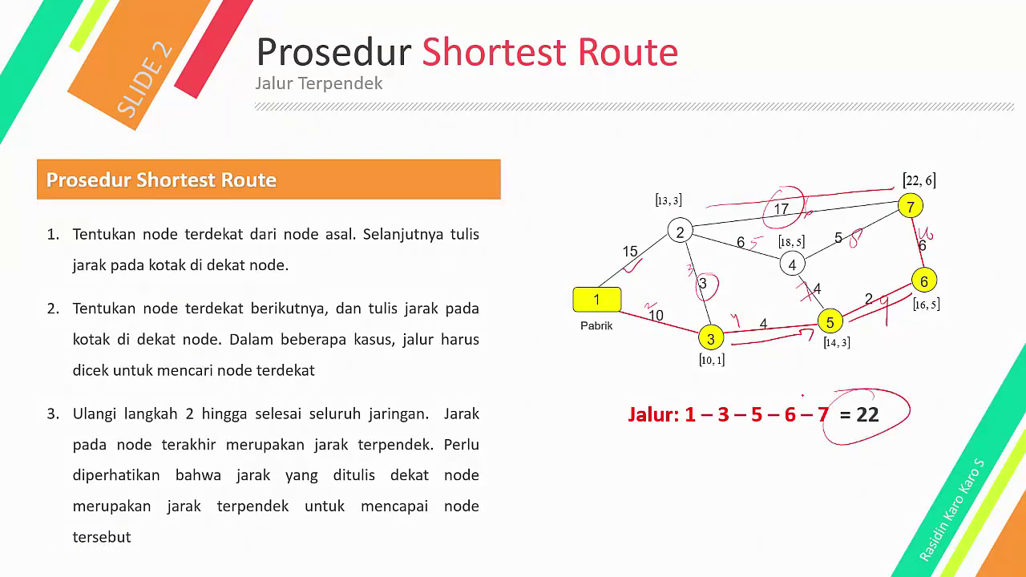
Return to the QM for Windows solution and open the Minimum distance matrix
key(alt+Tab)
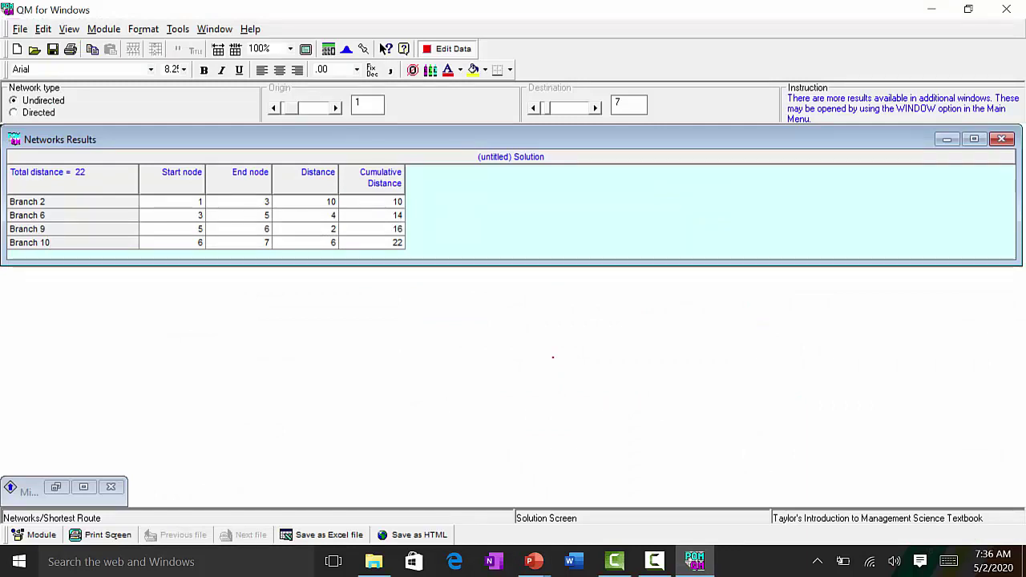
key(alt+w)
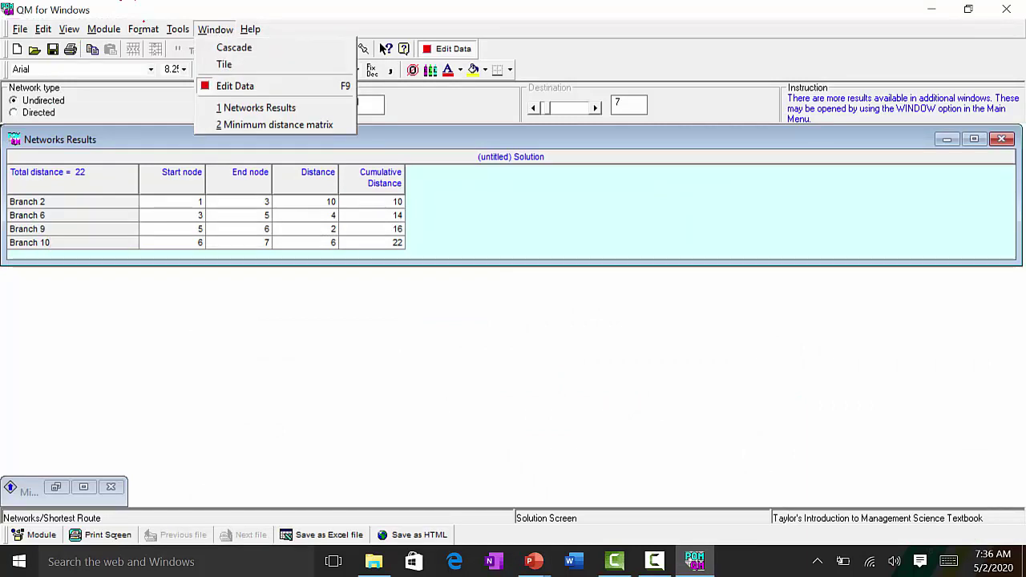
key(Down)
key(Down)
key(Down)
key(Down)
key(Return)
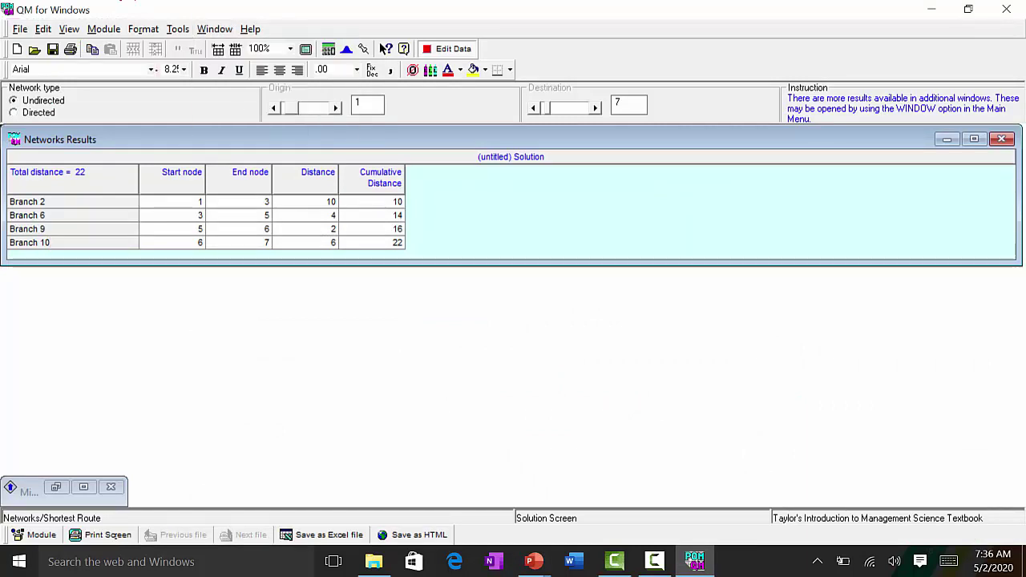
key(alt+w)
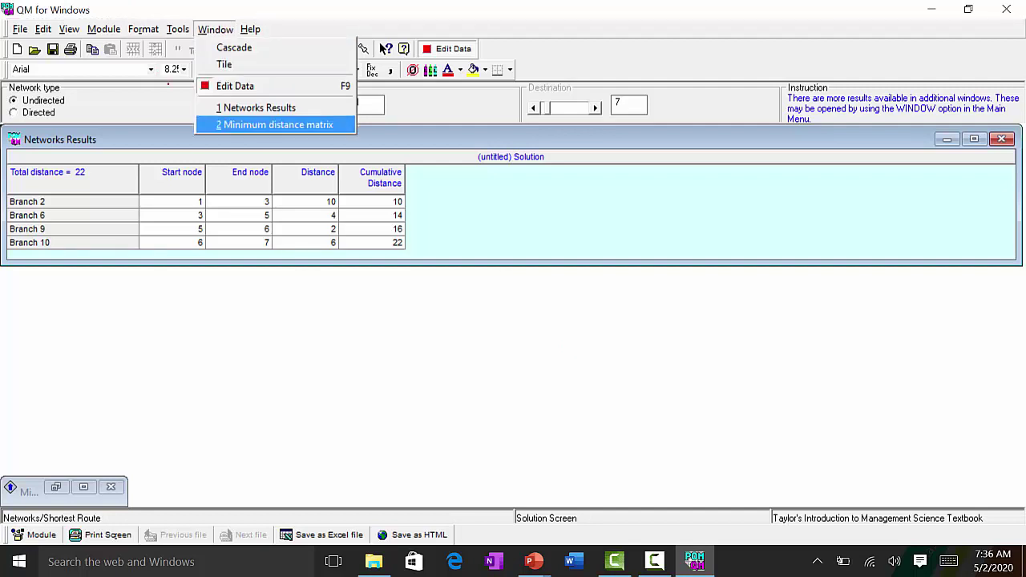
key(Return)
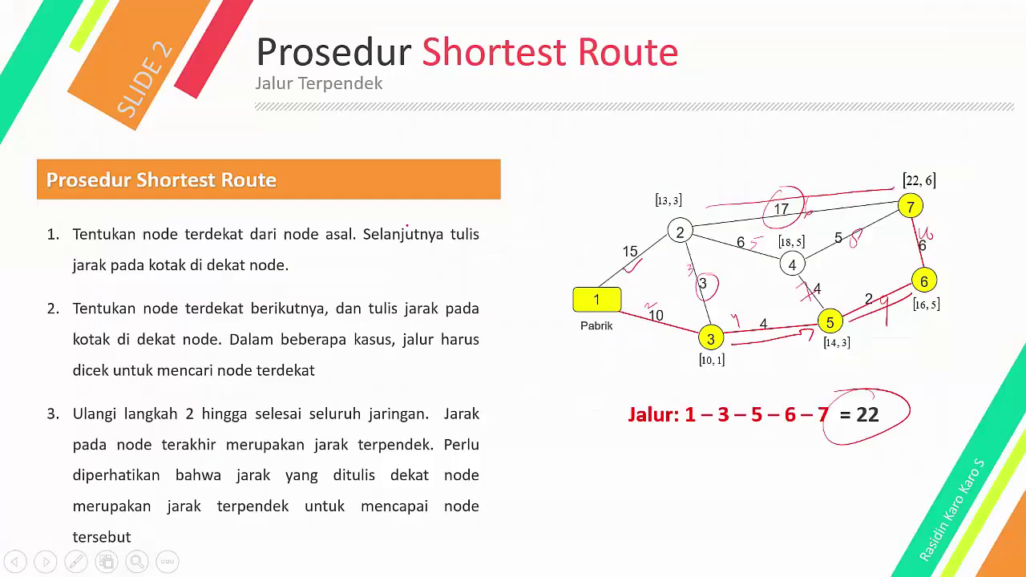
Advance the slide show to the complete Minimal Spanning Tree solution and circle the total path length of 110
key(Right)
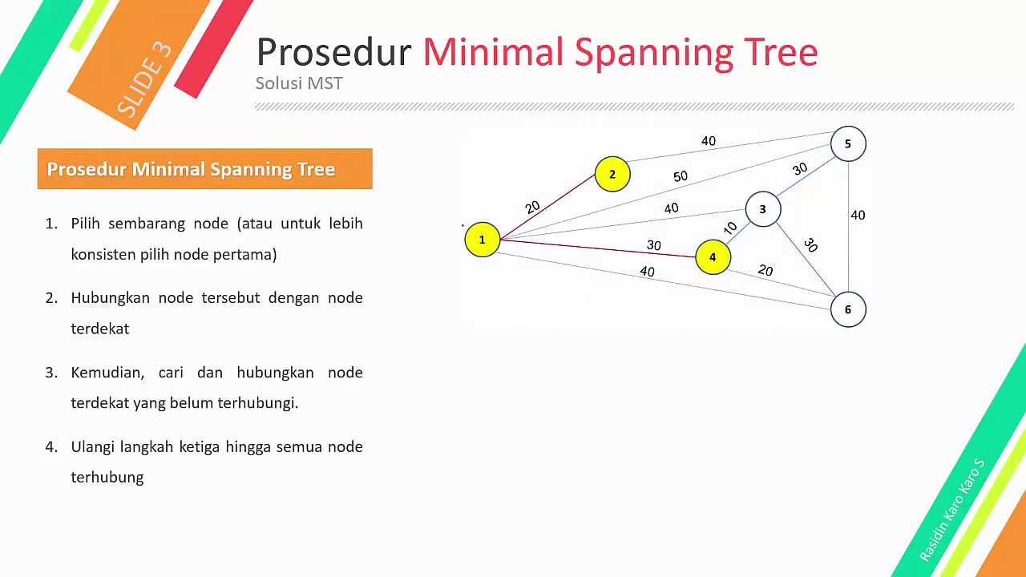
key(Right)
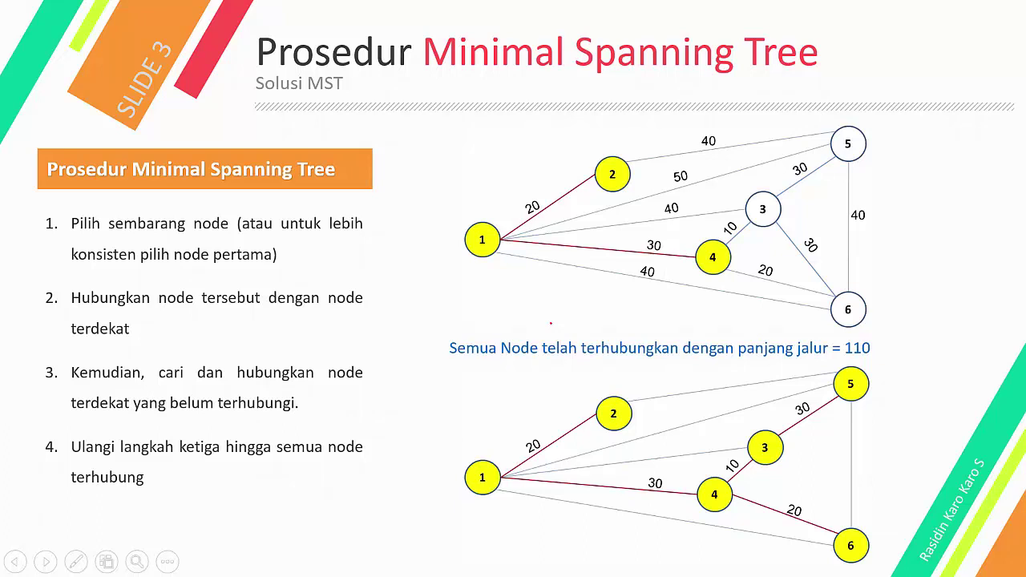
mouse_move(859, 334)
mouse_down()
mouse_move(832, 346)
mouse_move(857, 334)
mouse_up()
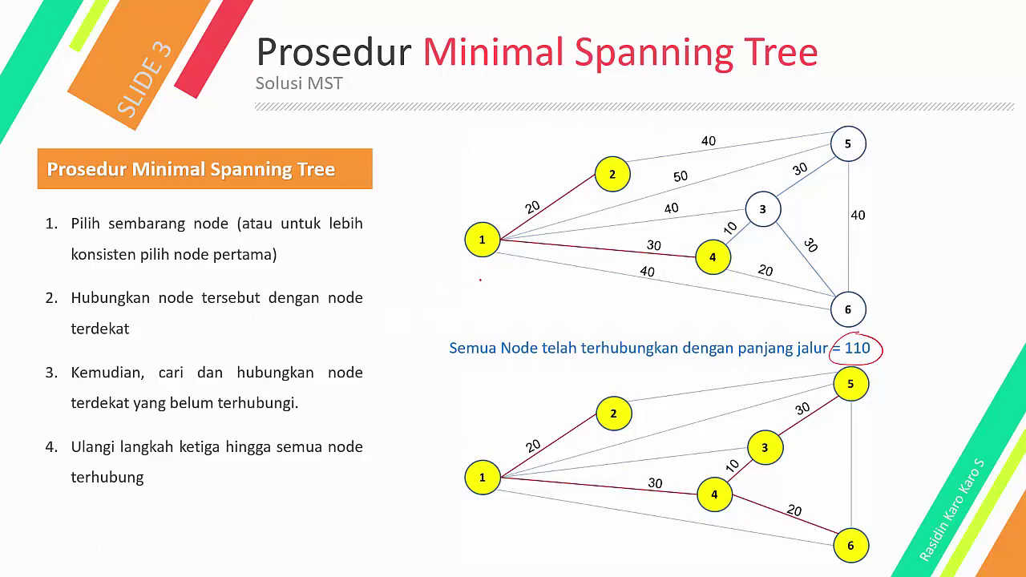
Switch to QM for Windows and start a new Minimum Spanning Tree data set, discarding the unsaved shortest-route data
key(alt+Tab)
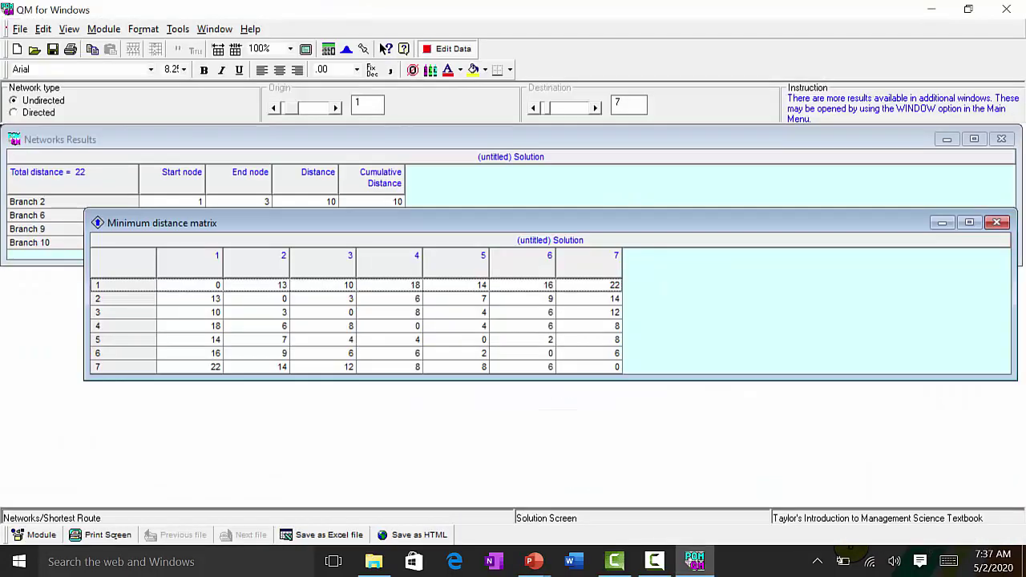
click(20, 29)
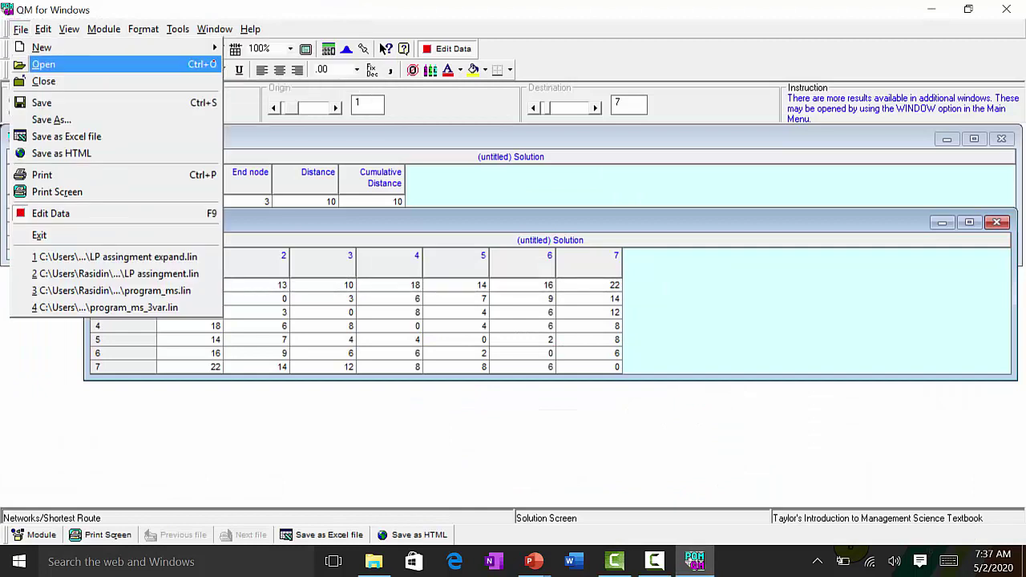
mouse_move(139, 48)
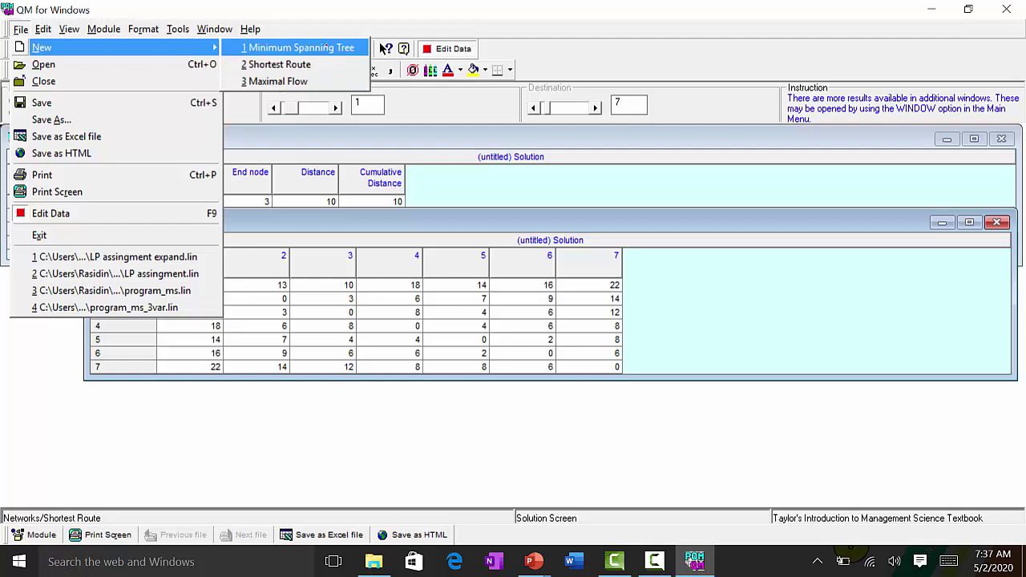
click(279, 64)
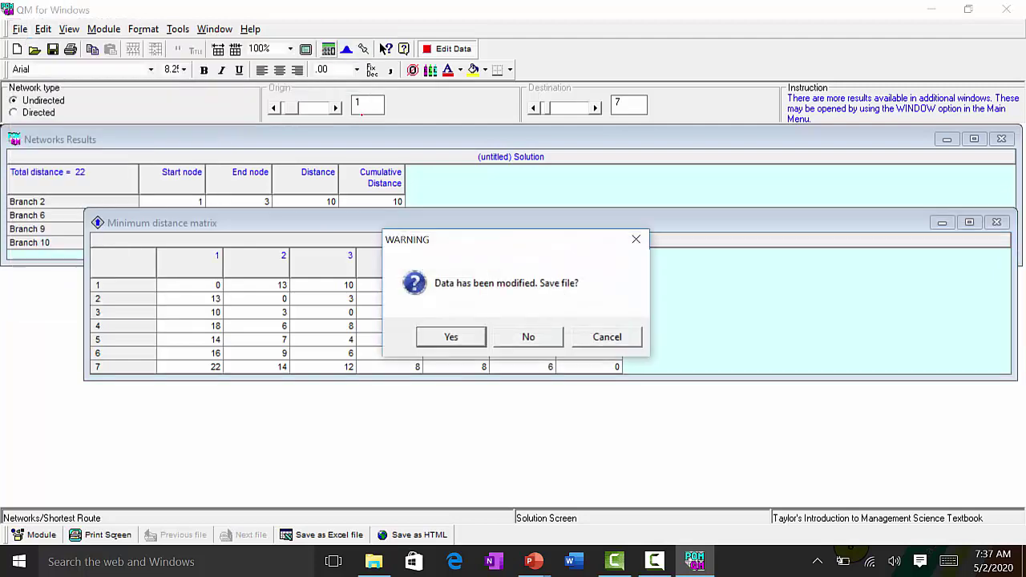
click(523, 335)
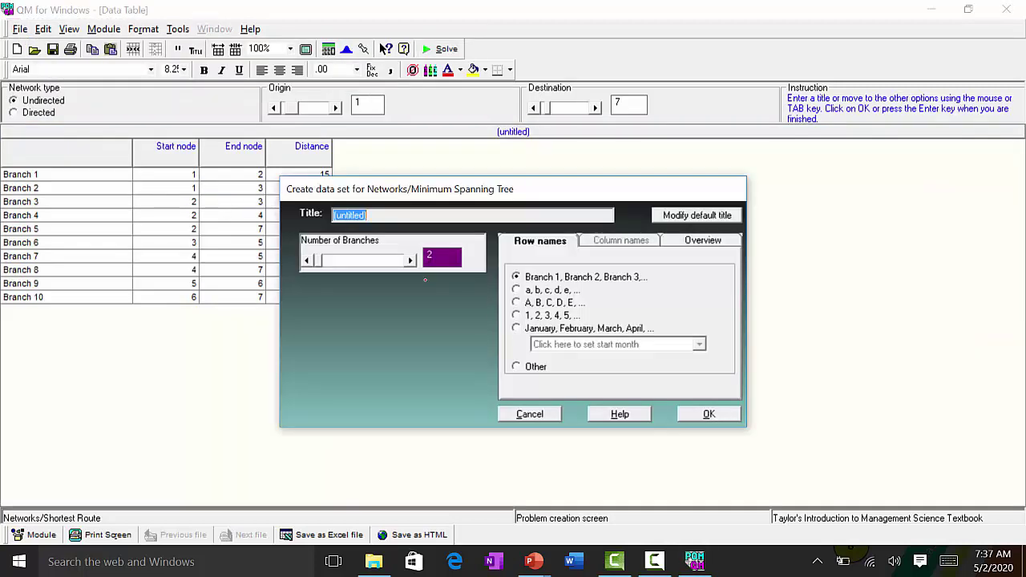
Switch to the slide show and number the branches of the upper network from 1 to 11 with the pen
key(alt+Tab)
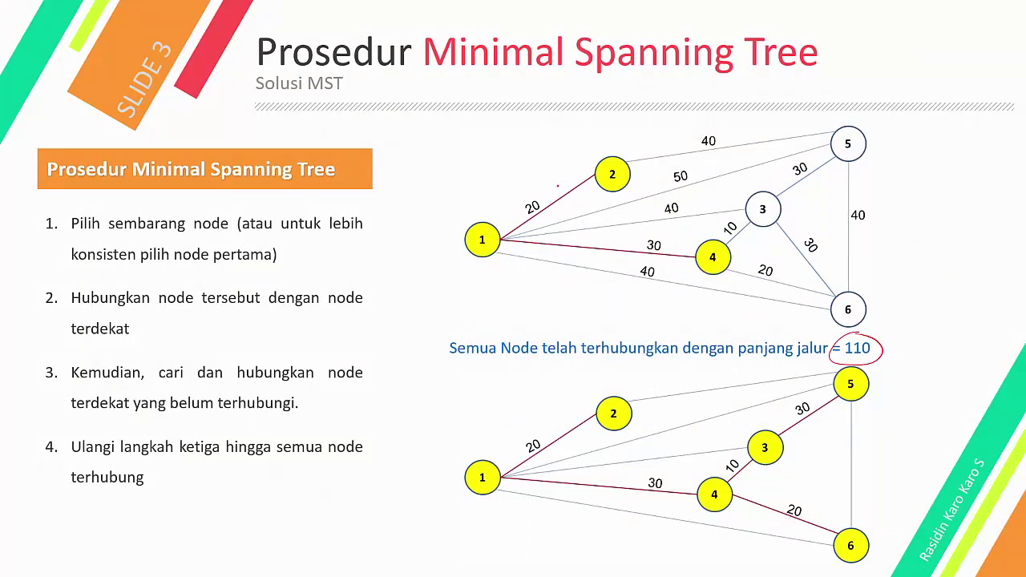
mouse_move(558, 182)
mouse_down()
mouse_move(602, 206)
mouse_move(621, 244)
mouse_up()
drag(618, 238, 617, 253)
drag(734, 134, 729, 145)
drag(729, 221, 737, 247)
drag(732, 237, 747, 228)
drag(777, 270, 781, 276)
drag(811, 231, 811, 255)
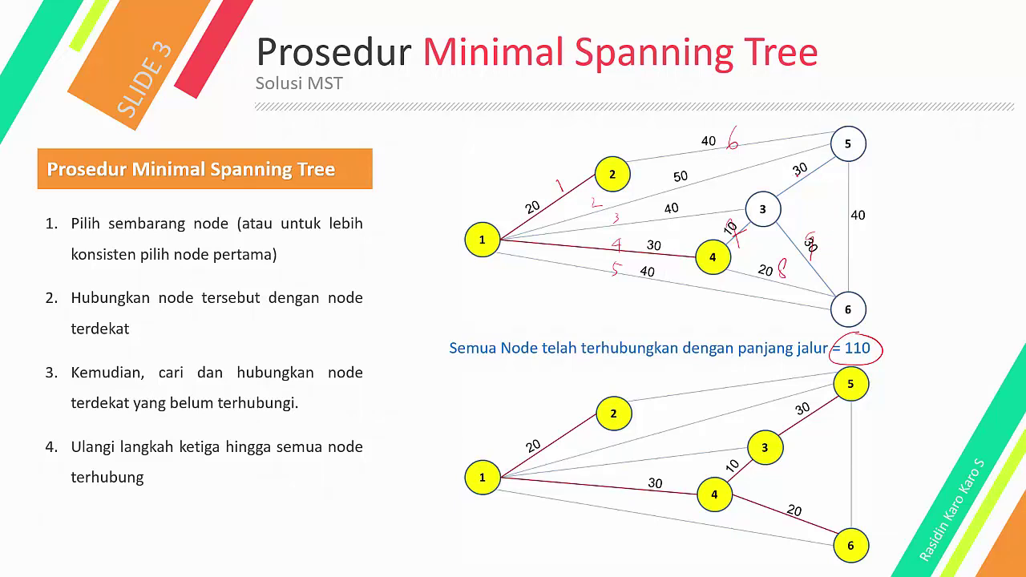
drag(797, 176, 792, 189)
drag(803, 176, 803, 177)
mouse_move(856, 224)
mouse_down()
mouse_move(856, 242)
mouse_move(863, 236)
mouse_up()
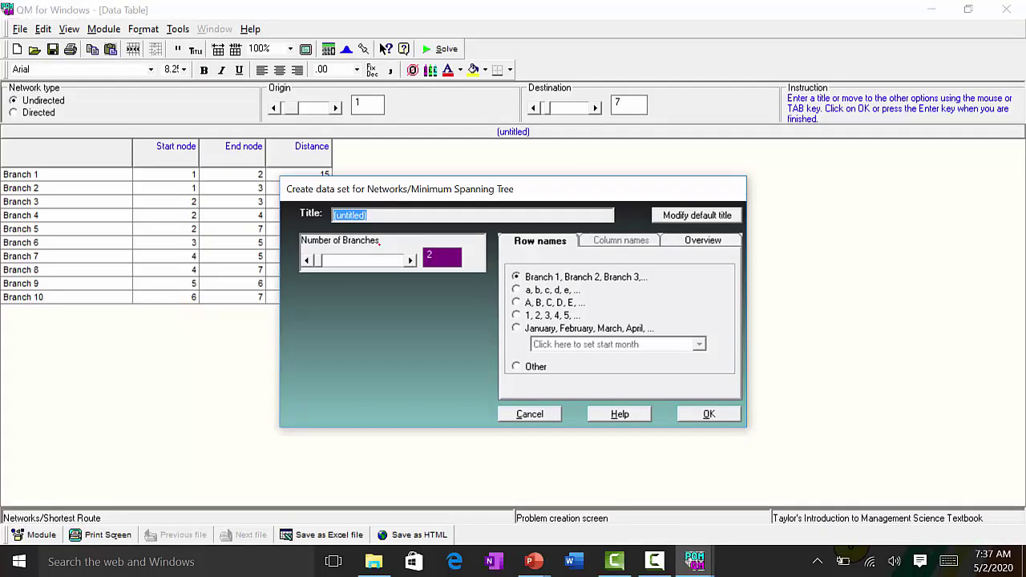
Set the number of branches to 11 in QM for Windows and create the Minimum Spanning Tree data set
key(Tab)
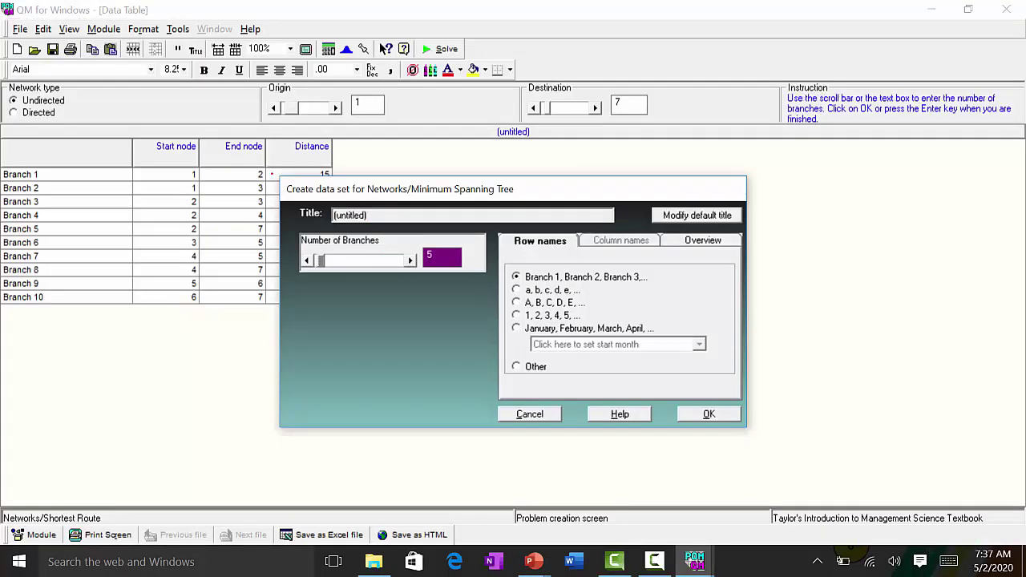
key(Right)
key(Right)
key(Right)
key(Right)
key(Right)
key(Right)
key(Right)
key(Right)
key(Right)
key(Return)
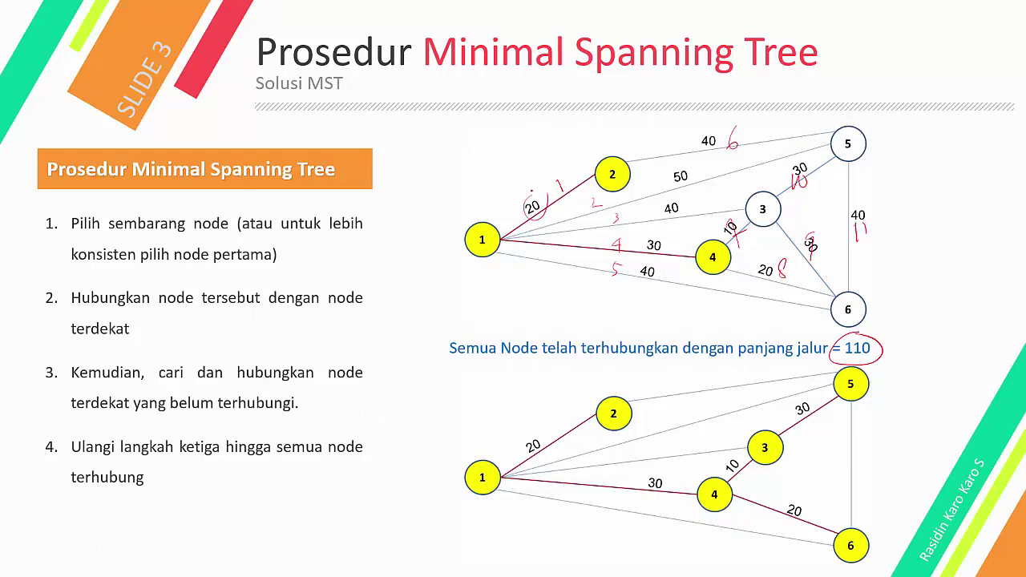
Enter Branch 1 in the QM for Windows data table with start node 1, end node 2 and cost 20
key(alt+Tab)
text(1)
key(Tab)
text(2)
key(Tab)
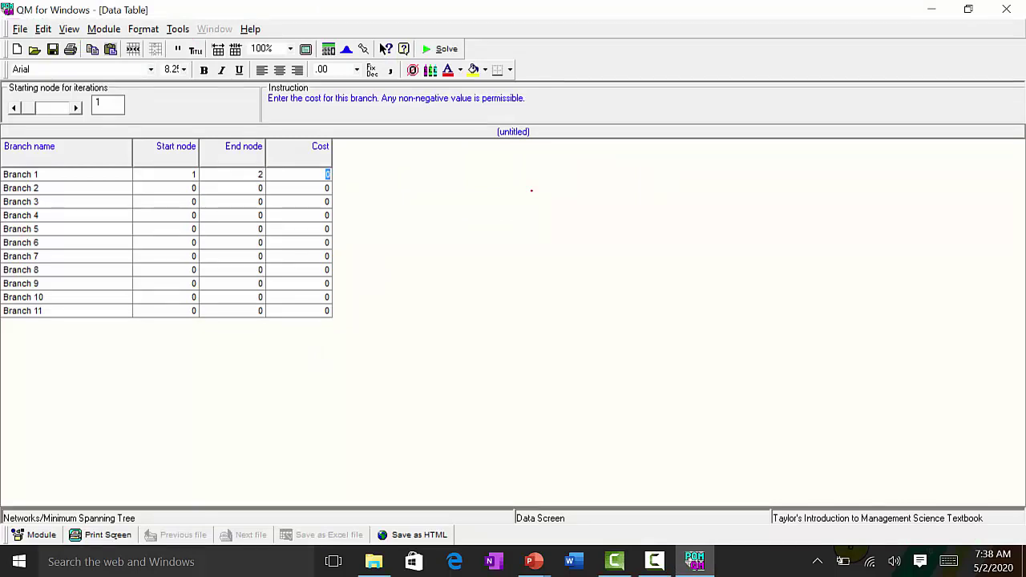
text(20)
key(Tab)
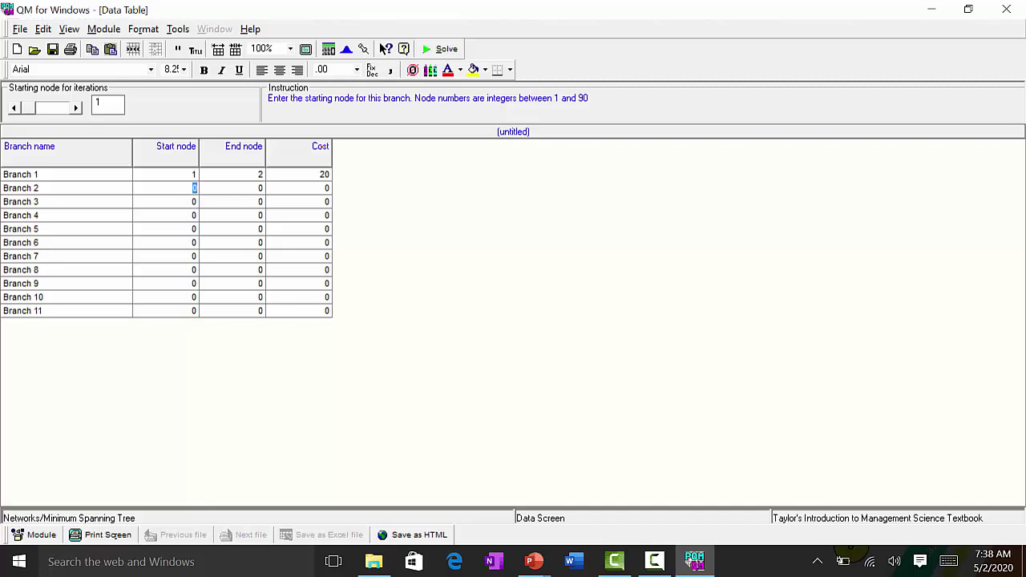
Check the second branch on the slide and enter Branch 2 with start node 1, end node 5 and cost 50
key(alt+Tab)
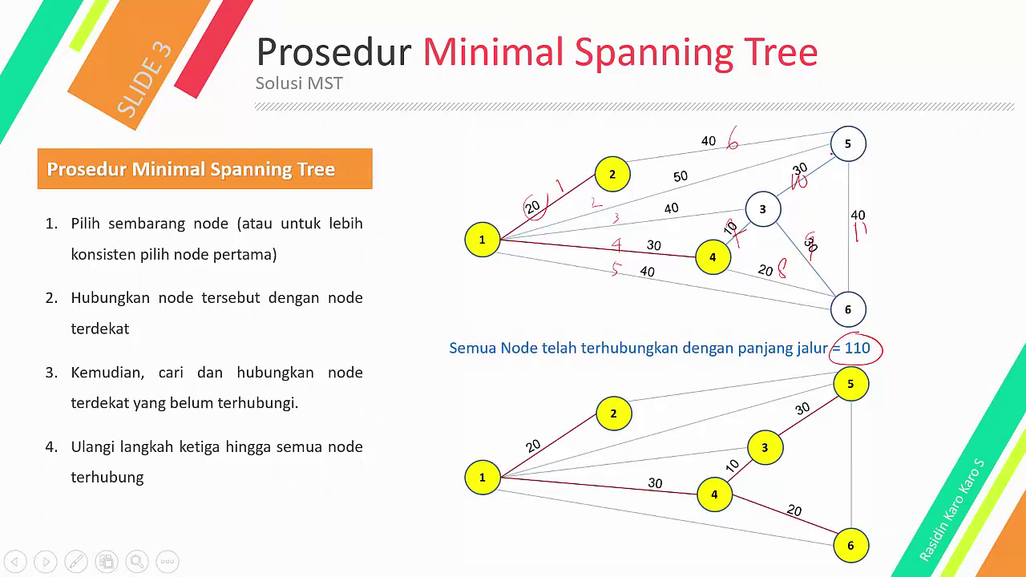
key(alt+Tab)
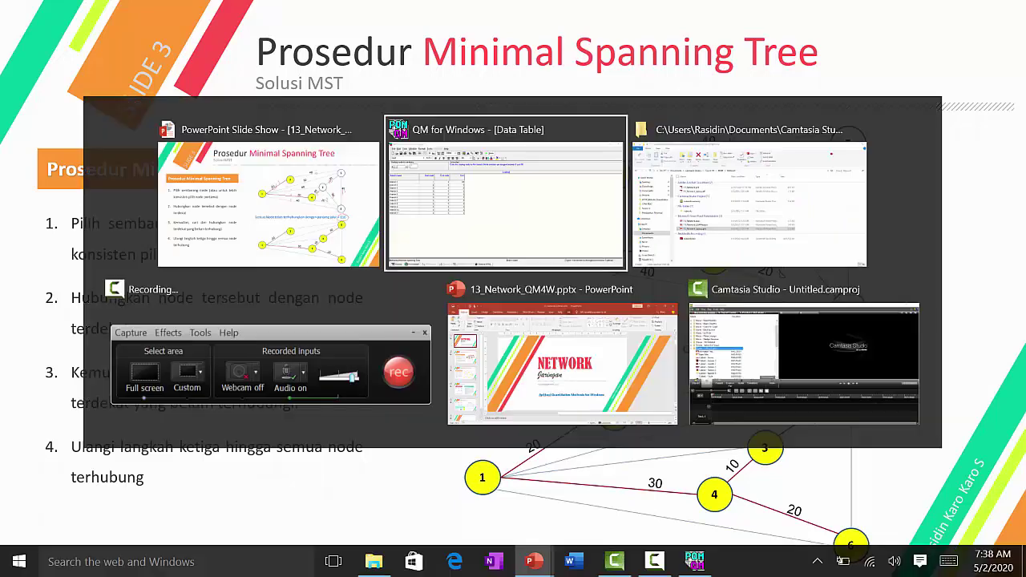
text(1)
key(Tab)
text(5)
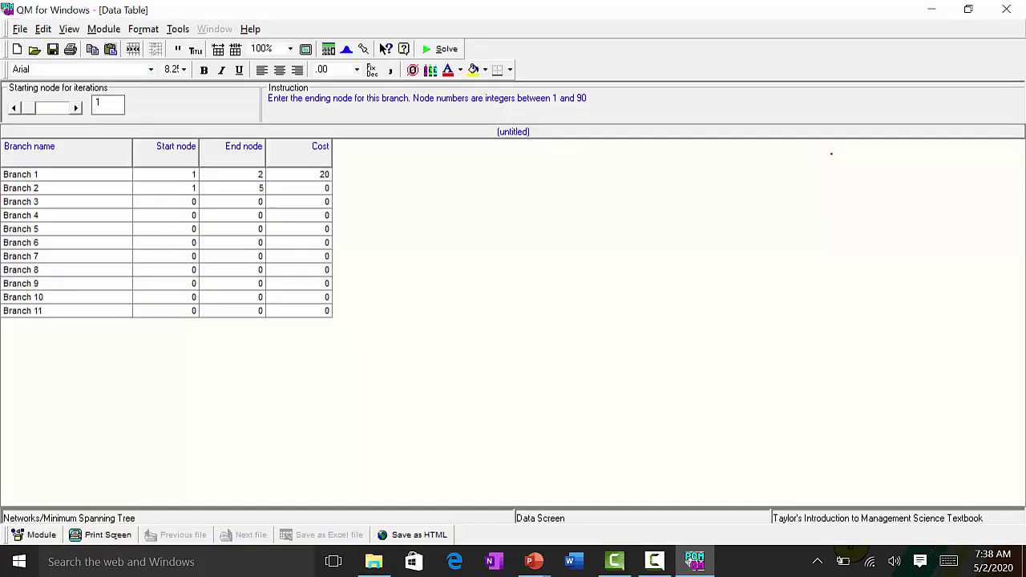
key(Tab)
text(1)
key(BackSpace)
text(50)
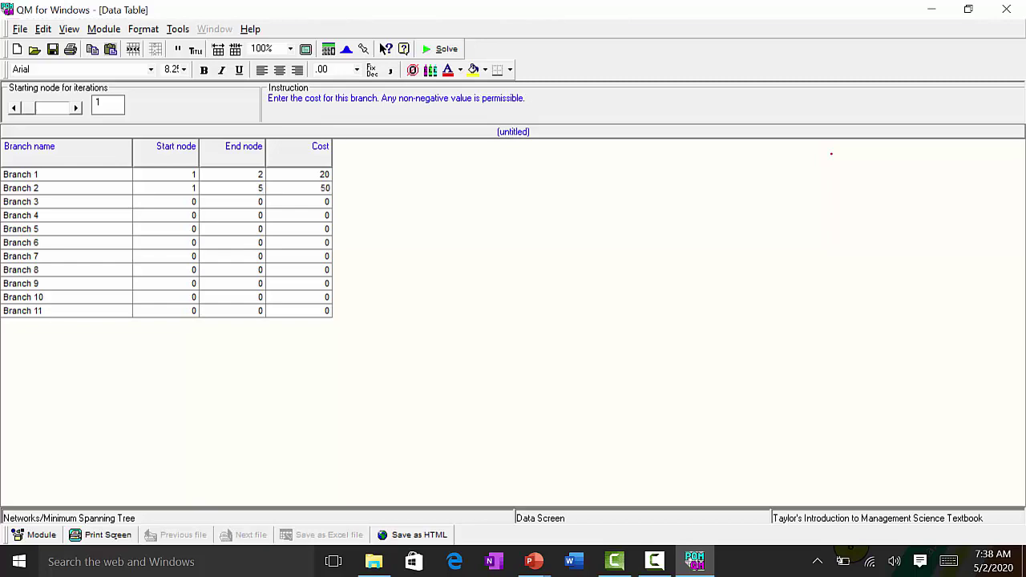
key(Tab)
Follow the third branch on the slide and enter Branch 3 with start node 1, end node 3 and cost 40
key(alt+Tab)
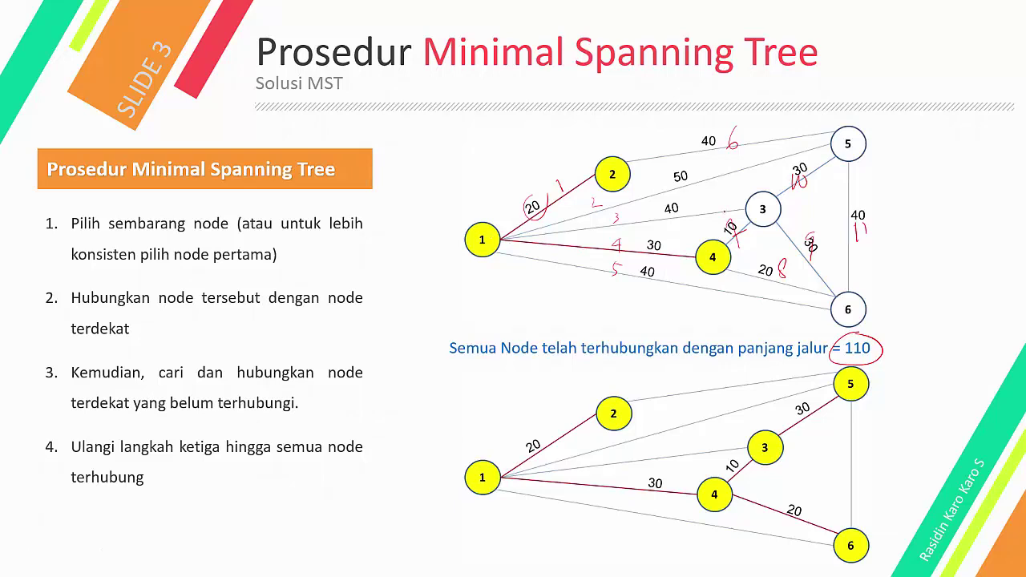
drag(501, 238, 759, 214)
key(alt+Tab)
text(1)
key(Return)
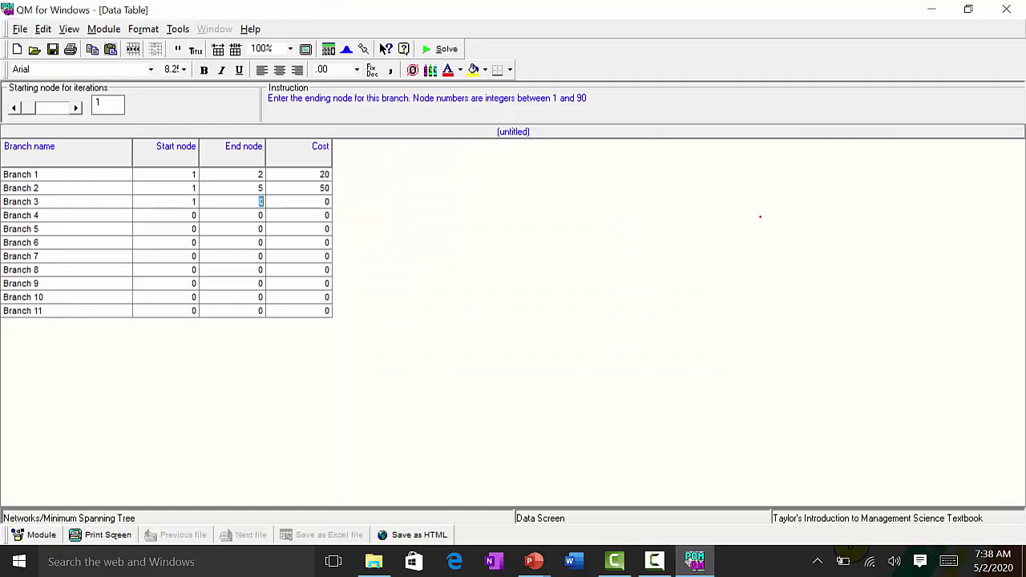
text(3)
key(Return)
text(40)
key(Return)
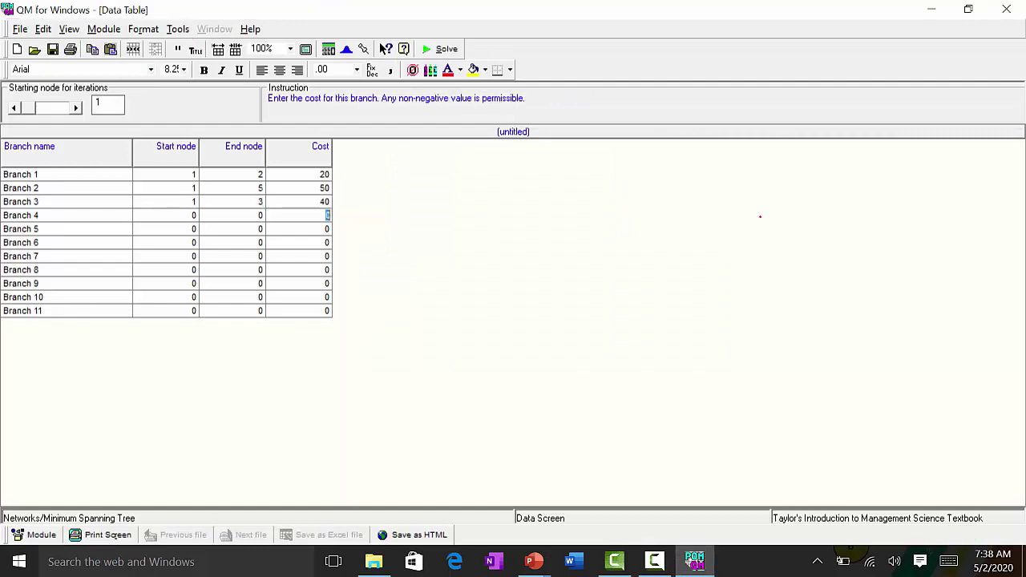